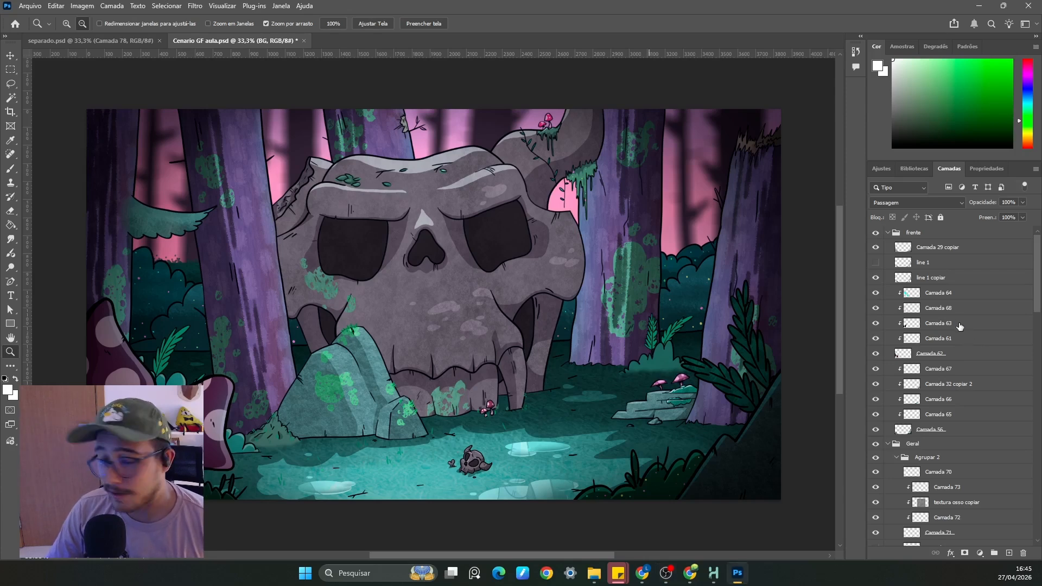
scroll(962, 328, down, 10)
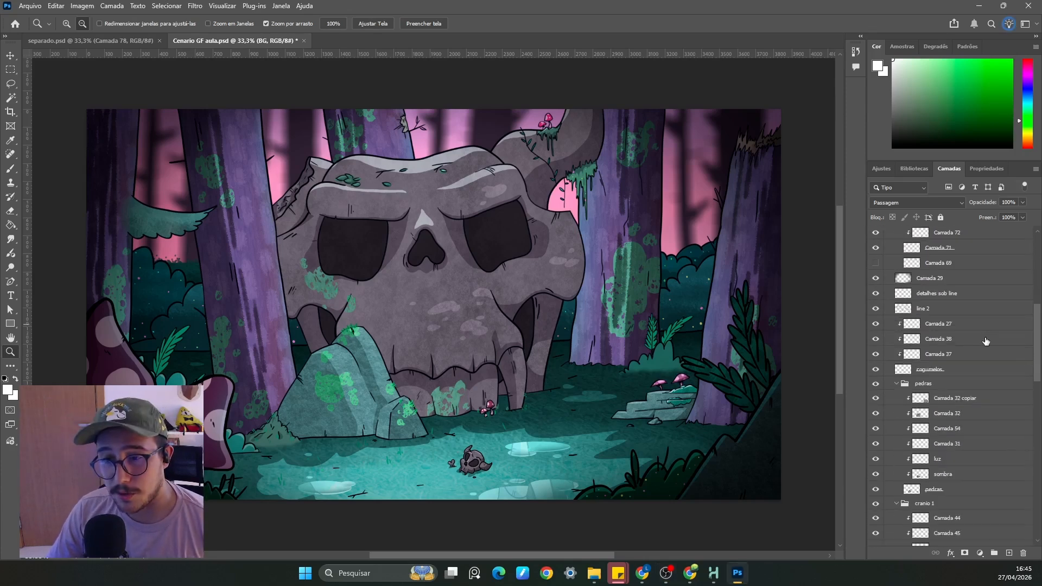
scroll(986, 341, down, 5)
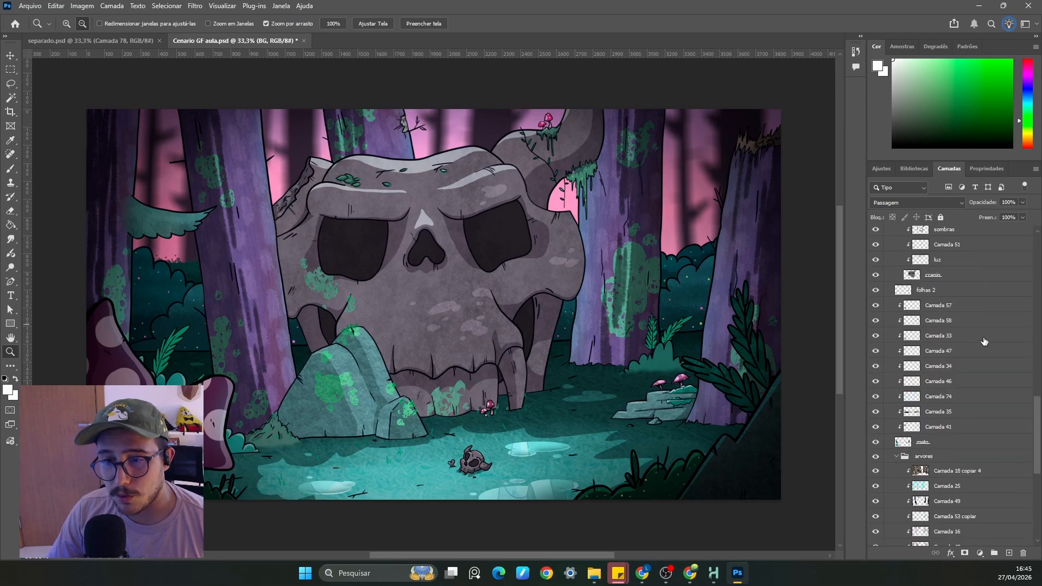
scroll(985, 343, up, 10)
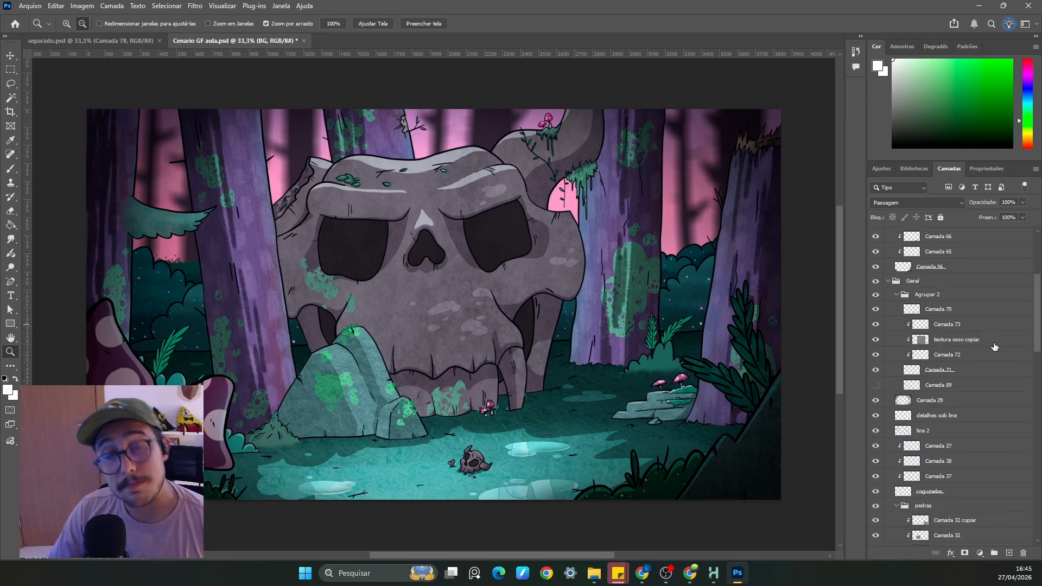
scroll(993, 345, up, 3)
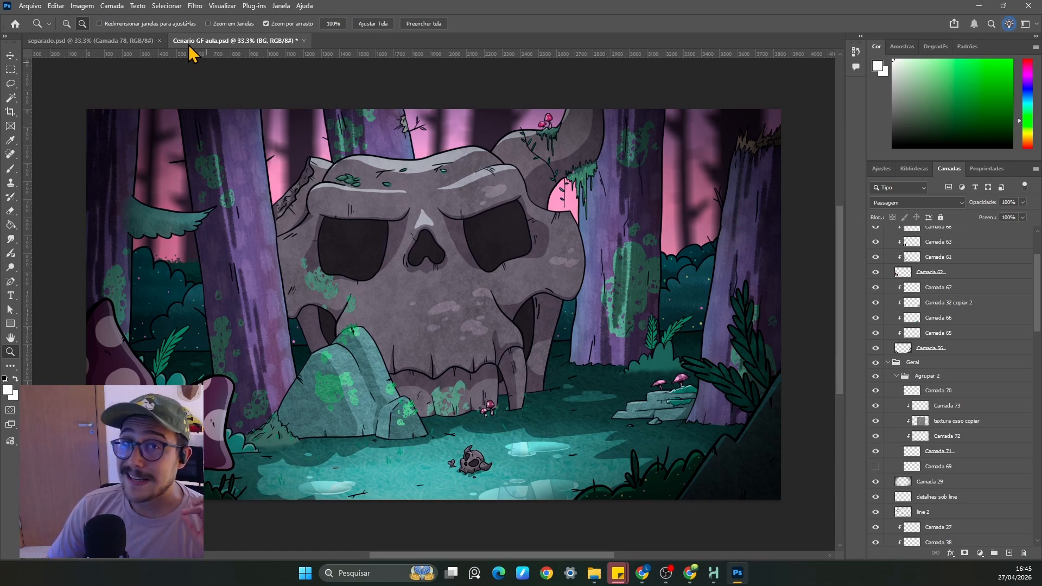
- Save the scene as a new Photoshop file named BG_GF_V01 in the current folder with maximized compatibility
click(30, 7)
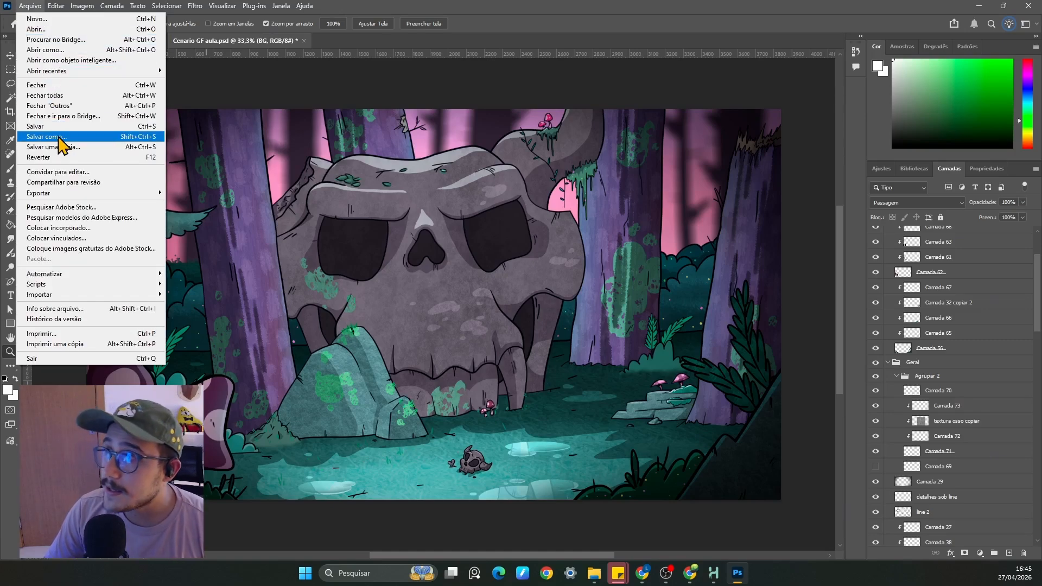
key(Escape)
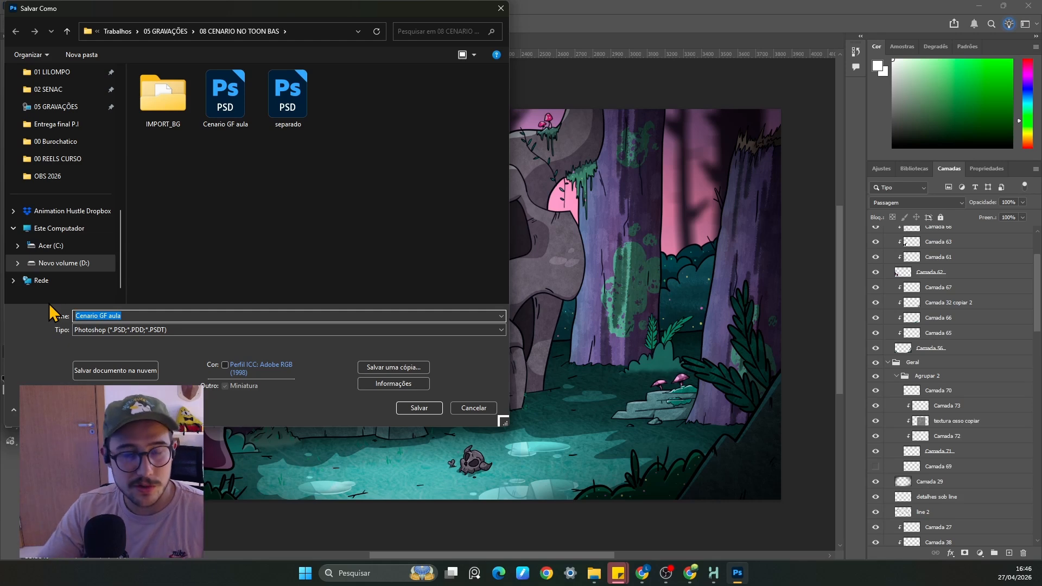
text(BGF)
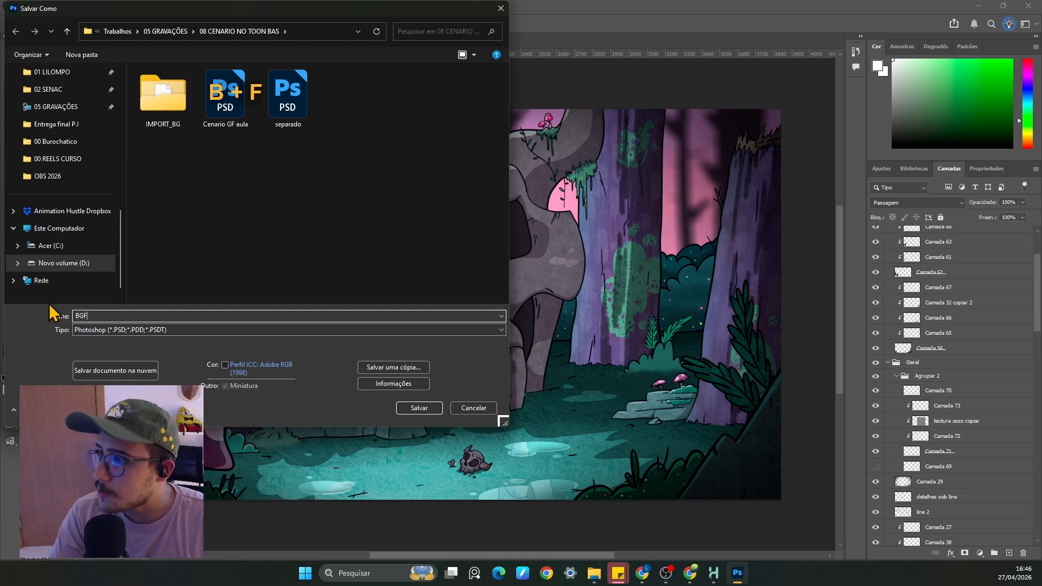
key(BackSpace)
text(G)
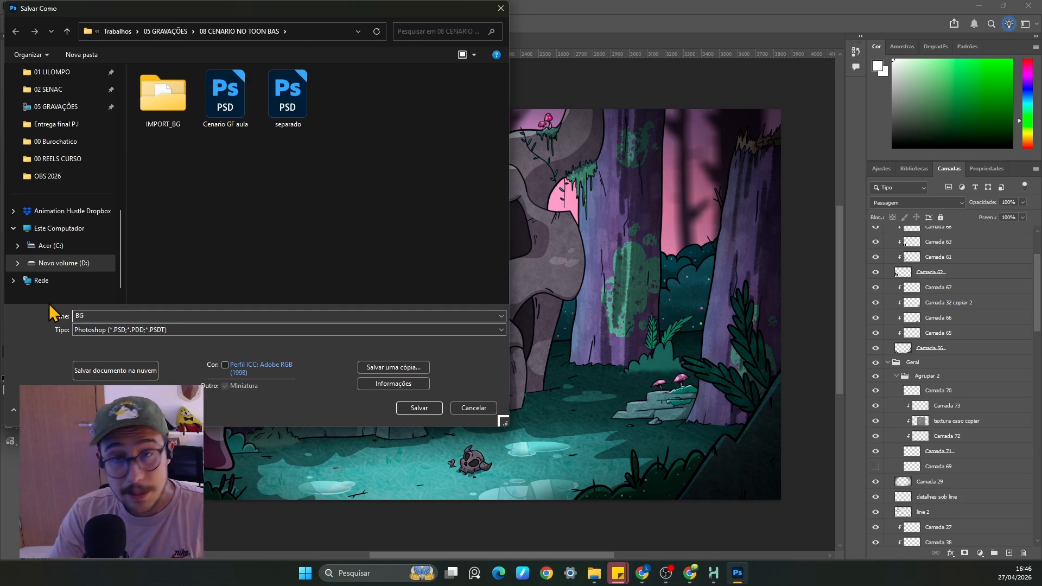
text(_)
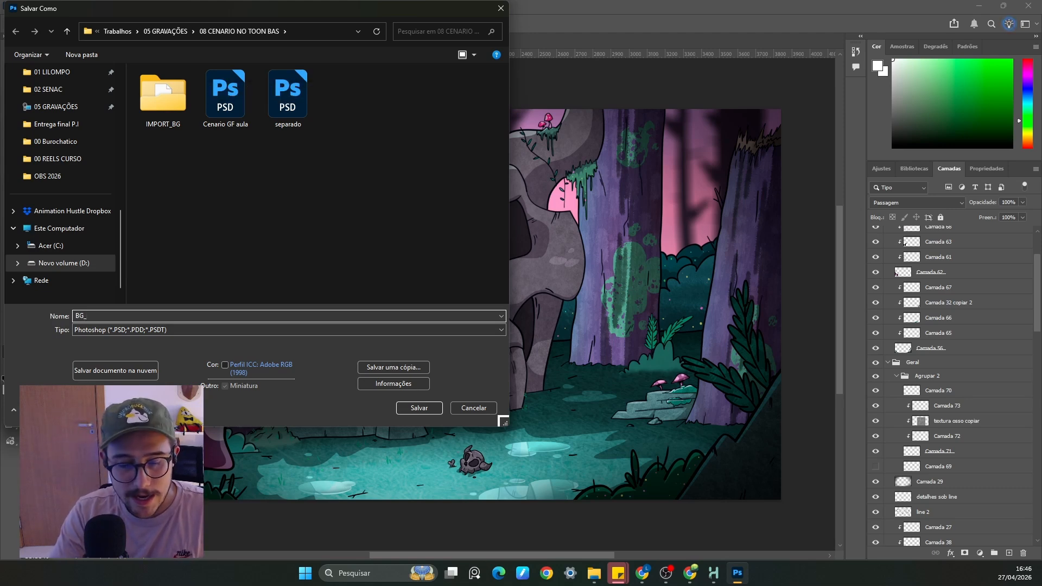
text(GF_V01)
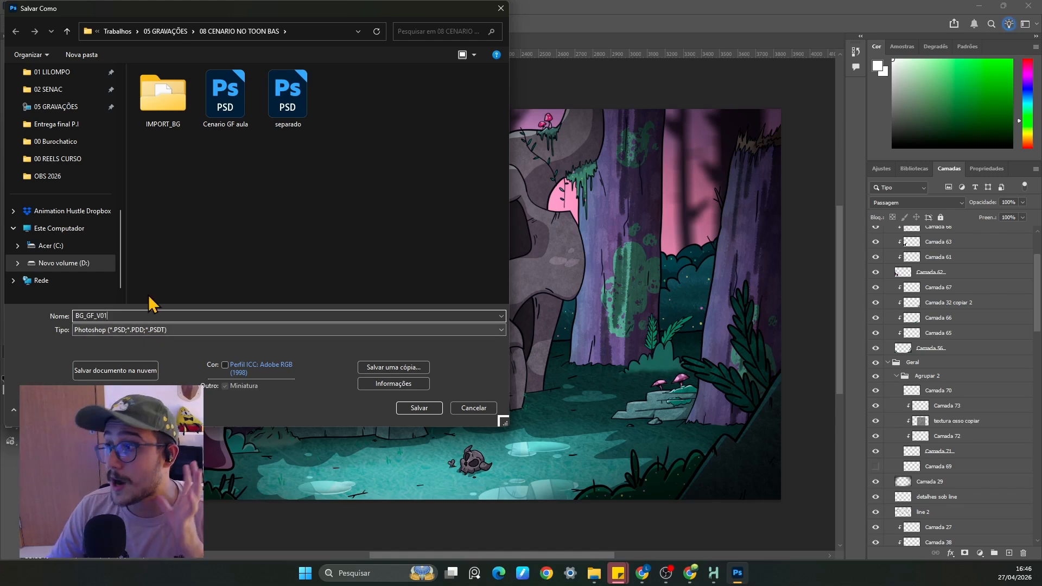
click(416, 408)
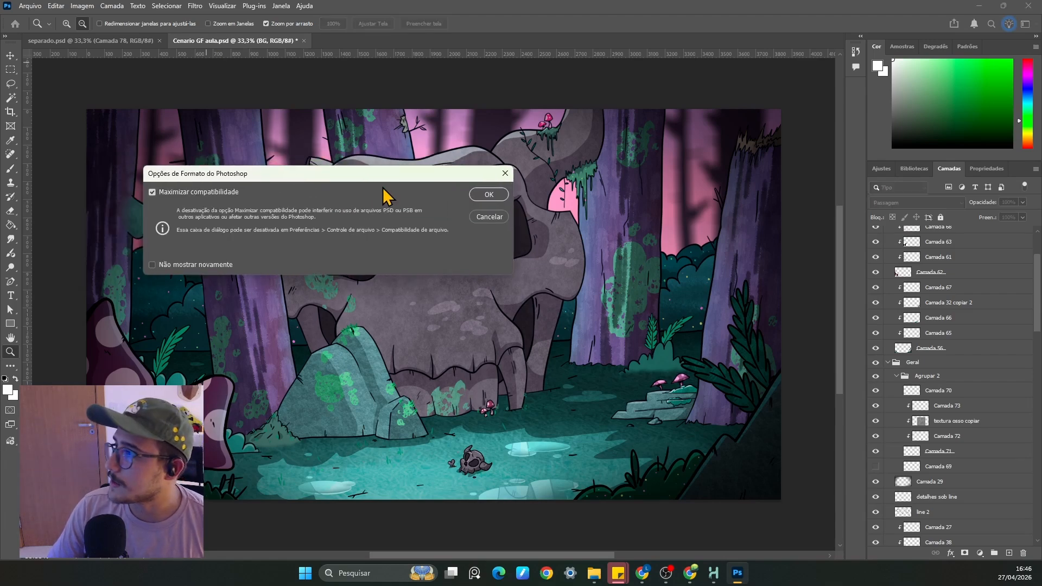
click(483, 193)
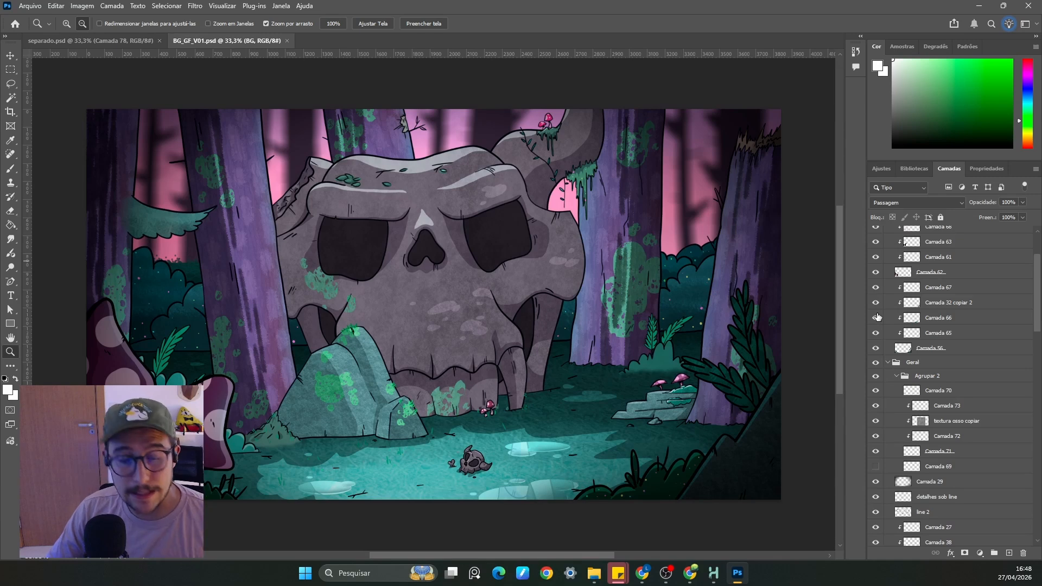
- Select the Camada 29 copiar layer from the artwork with the Move tool and close the BG_GF_V01.psd document
key(b)
key(v)
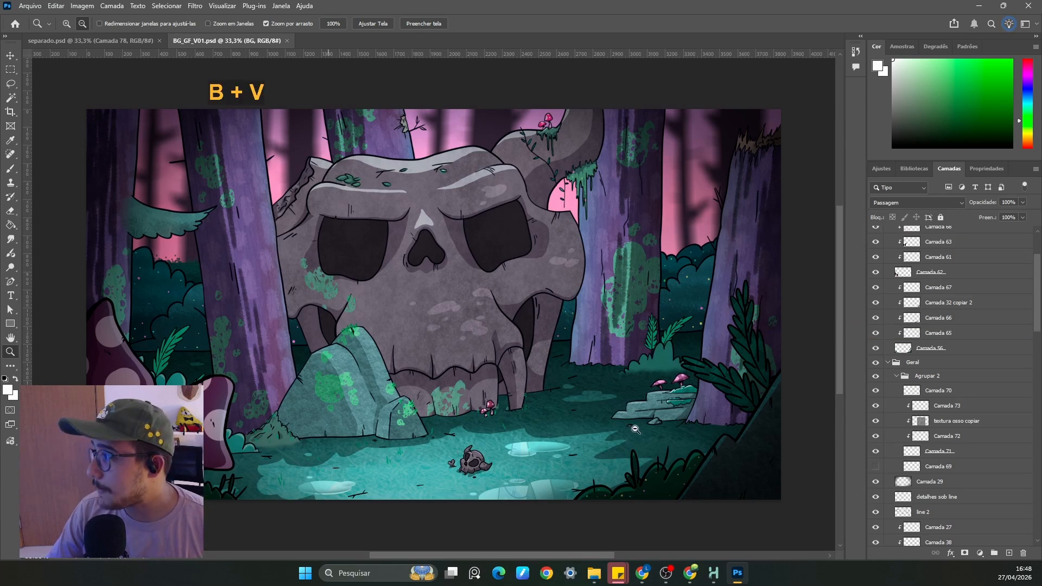
click(759, 442)
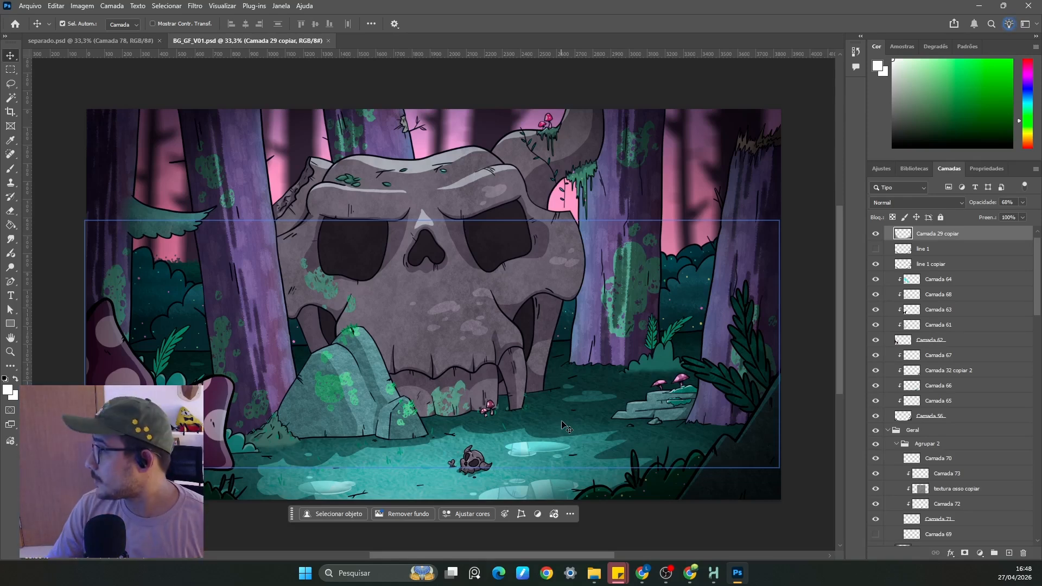
scroll(875, 251, up, 1)
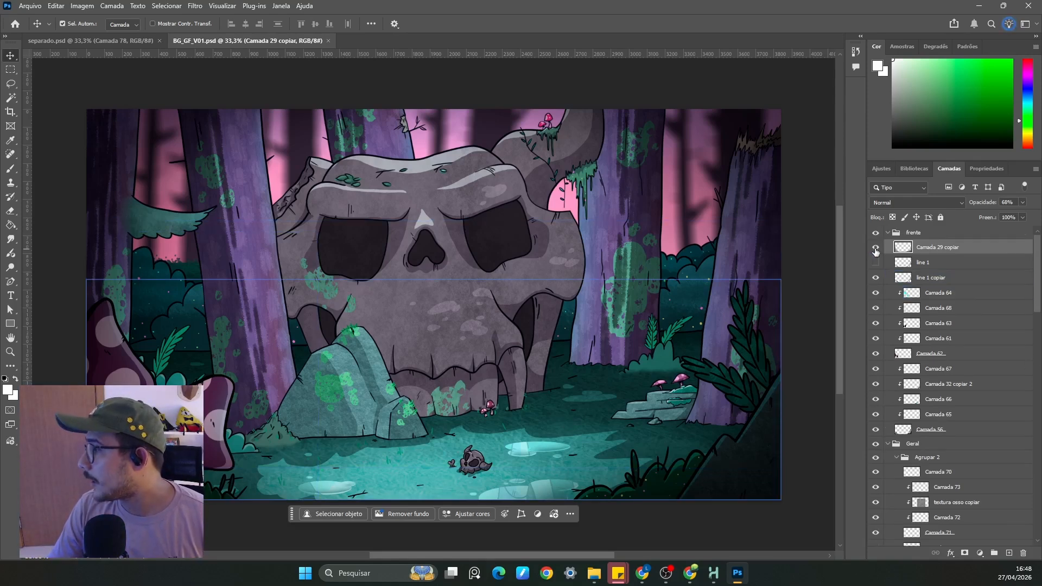
click(328, 40)
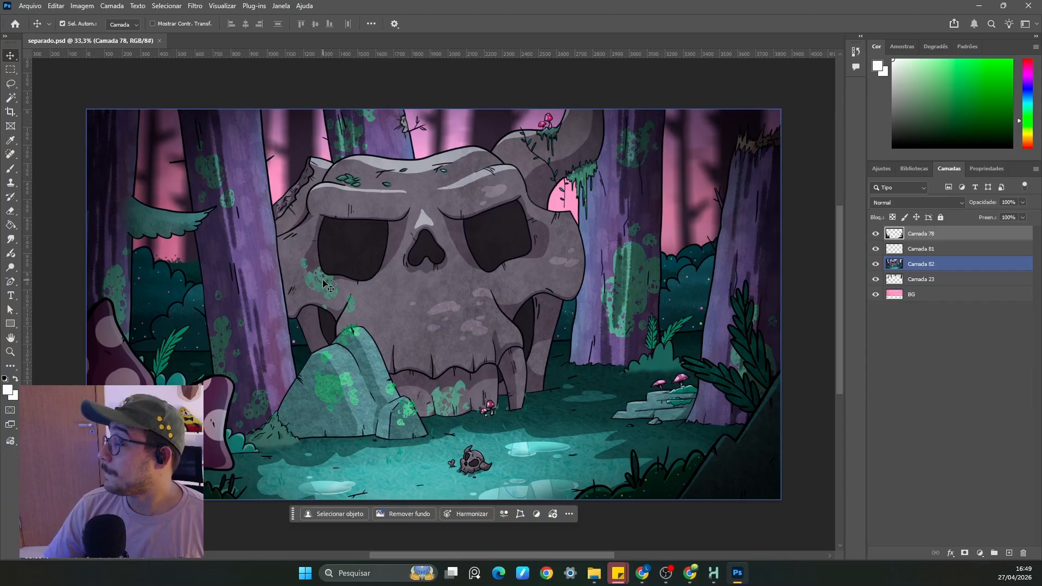
- Isolate the BG sky layer in separado.psd by hiding Camada 23, Camada 78, Camada 82 and Camada 81
click(885, 252)
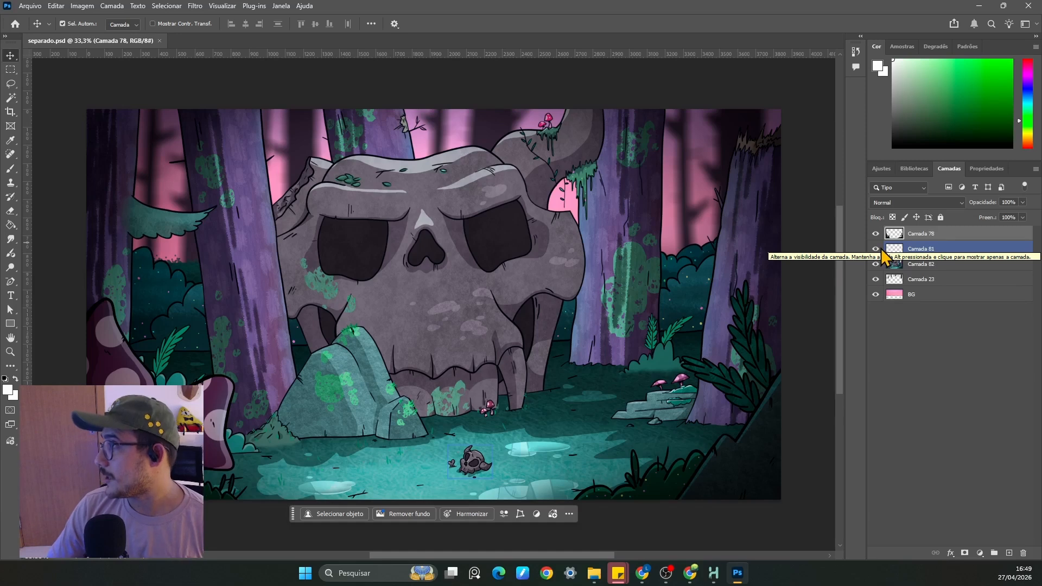
click(889, 279)
click(896, 298)
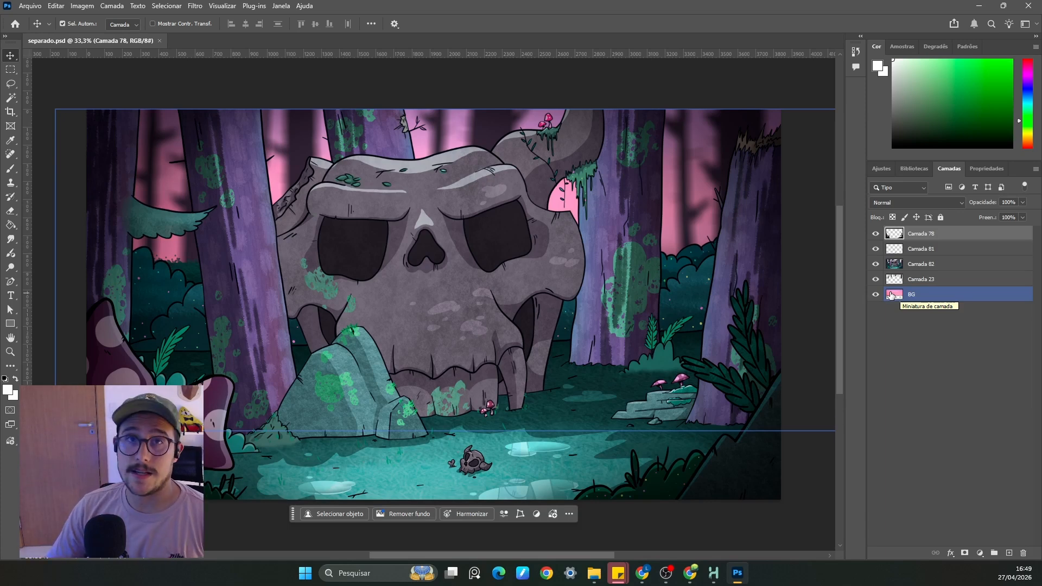
click(893, 280)
click(875, 279)
click(875, 233)
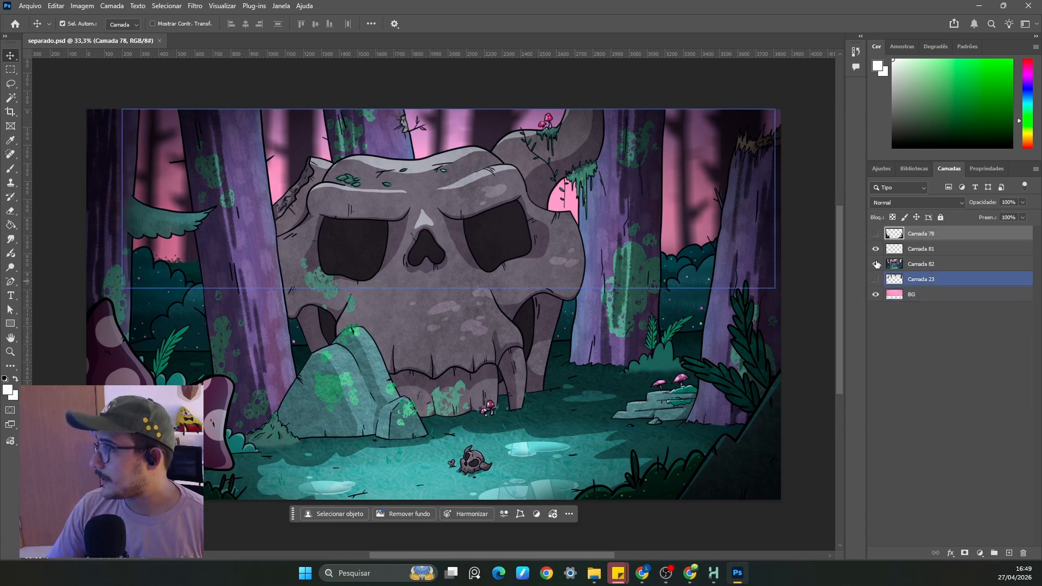
click(875, 263)
click(875, 249)
click(879, 299)
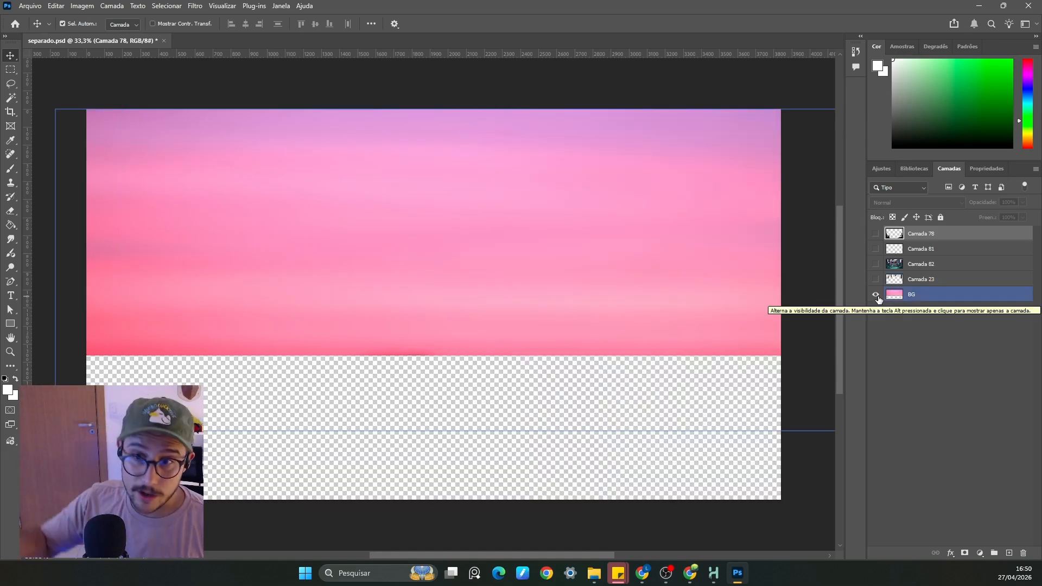
- Hide the BG layer and show only the blurred background trees on Camada 23
click(879, 300)
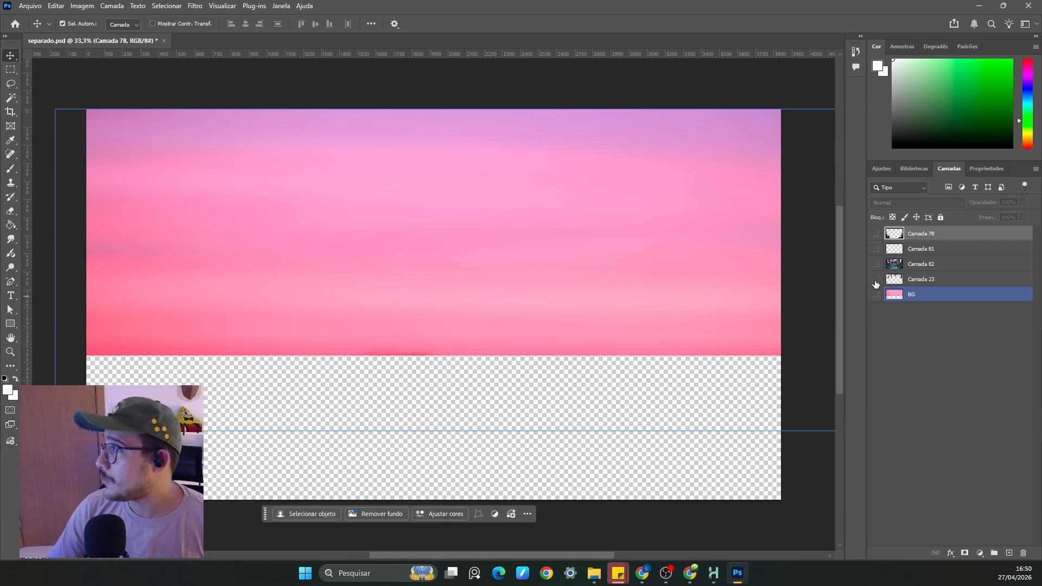
click(875, 280)
alt+click(875, 280)
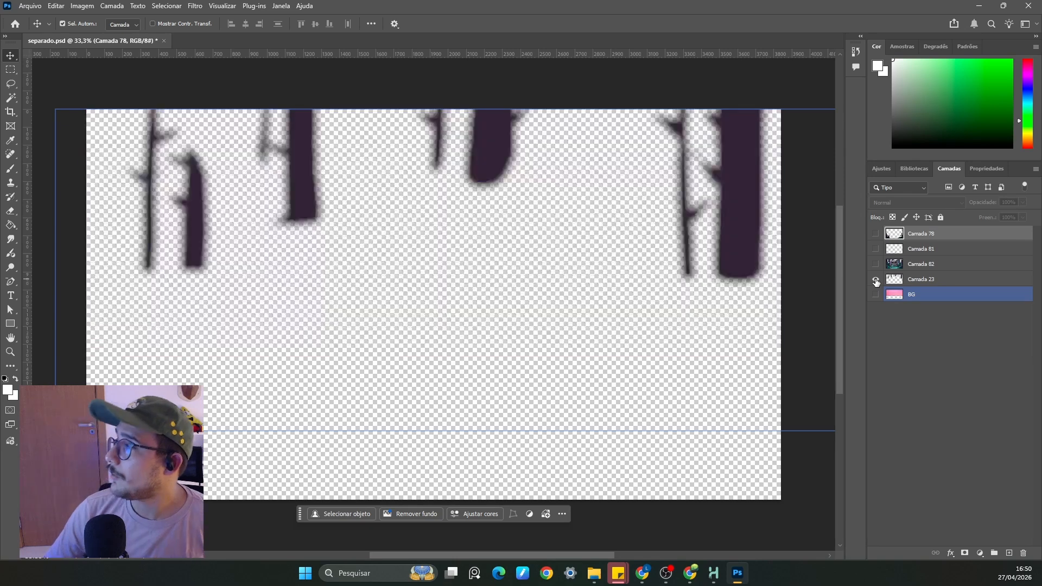
key(alt+bracketright)
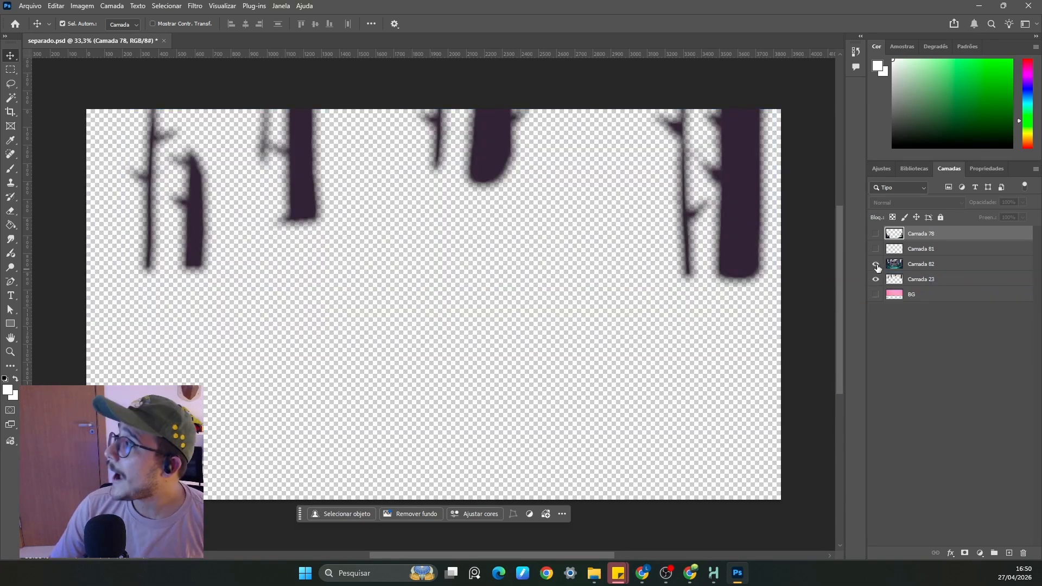
- Show the main scenery on Camada 82 and the small skull on Camada 81, and hide Camada 23
click(876, 265)
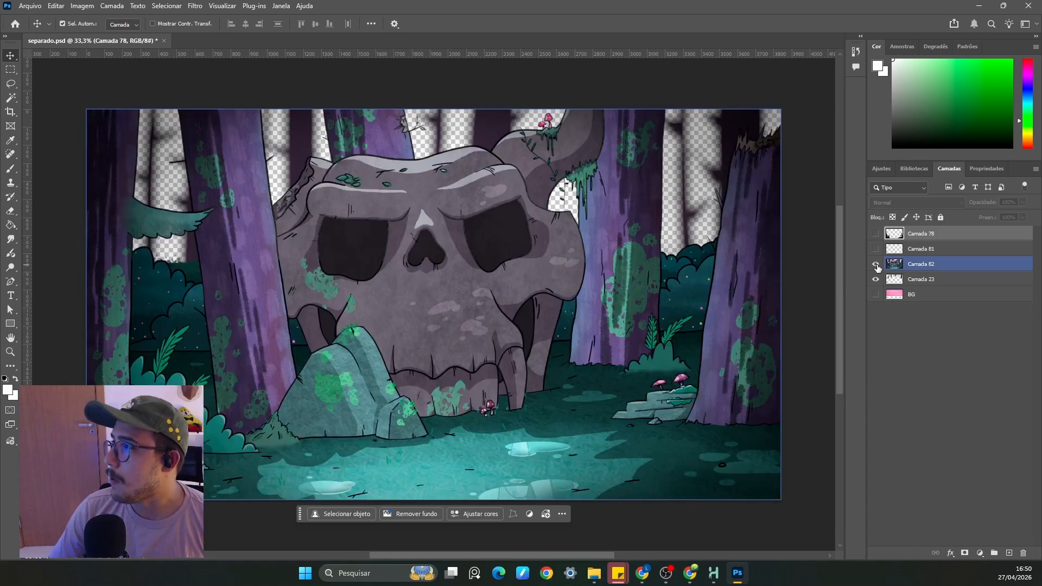
click(875, 279)
click(875, 249)
click(478, 475)
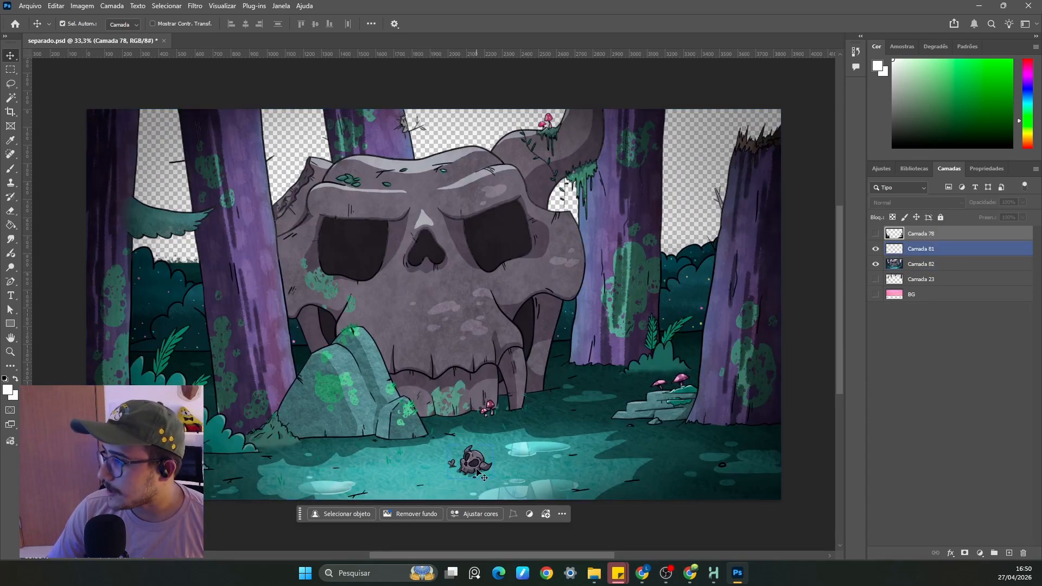
click(465, 465)
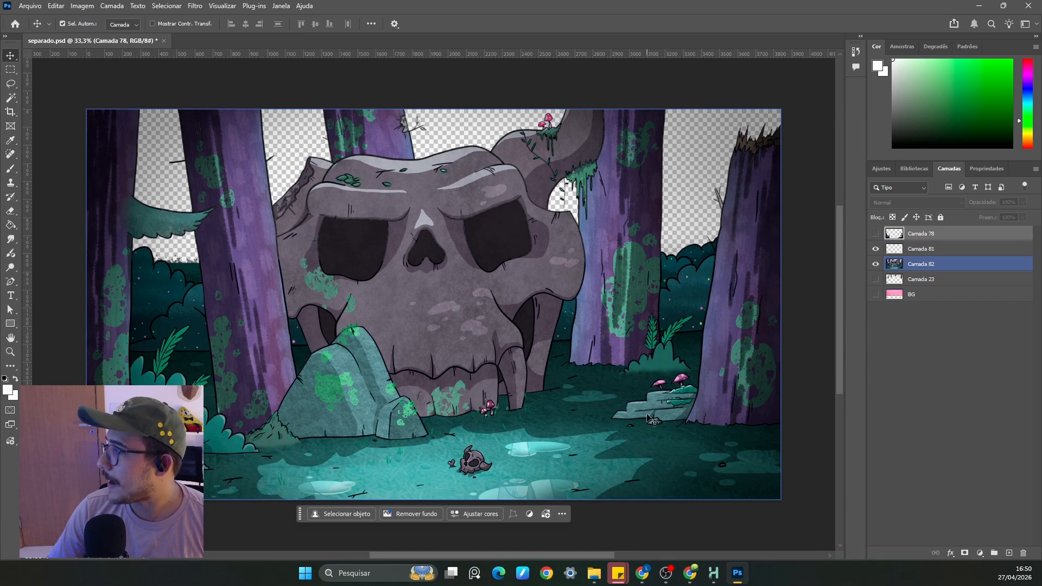
click(878, 309)
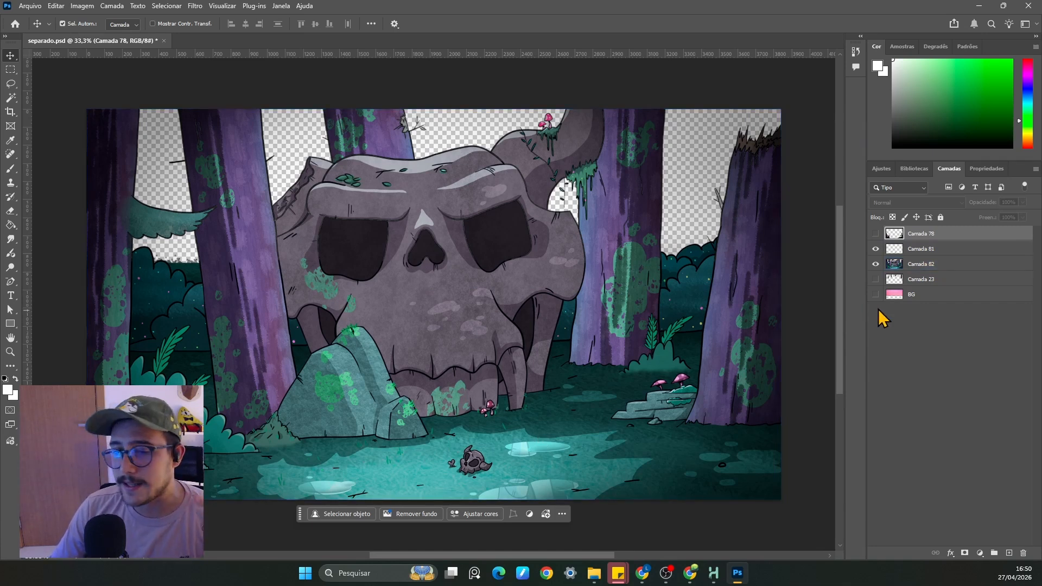
- Show the foreground layer Camada 78, move it about 453 px right and 570 px up, and undo the move
click(875, 239)
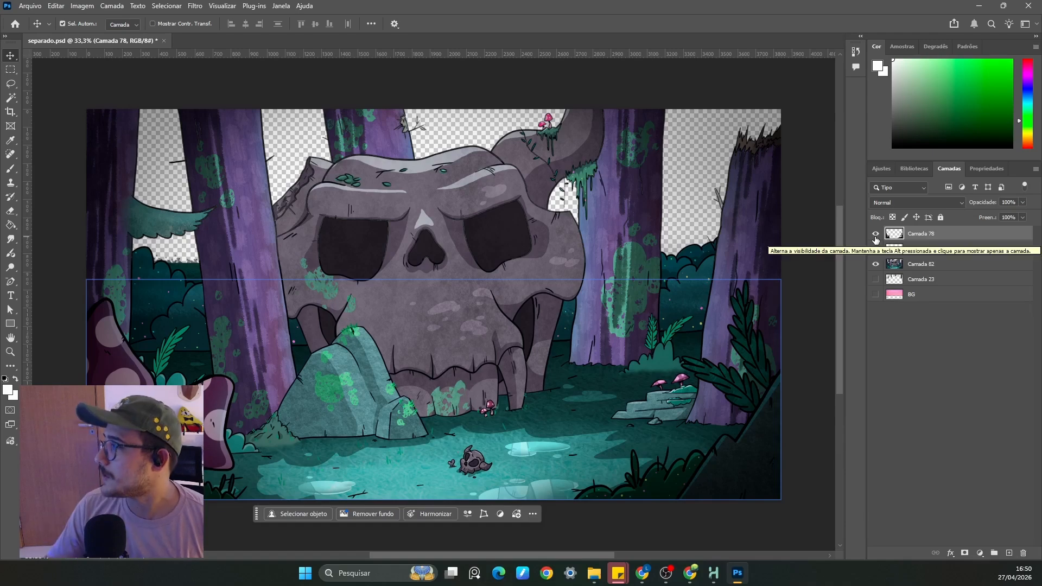
drag(775, 496, 857, 393)
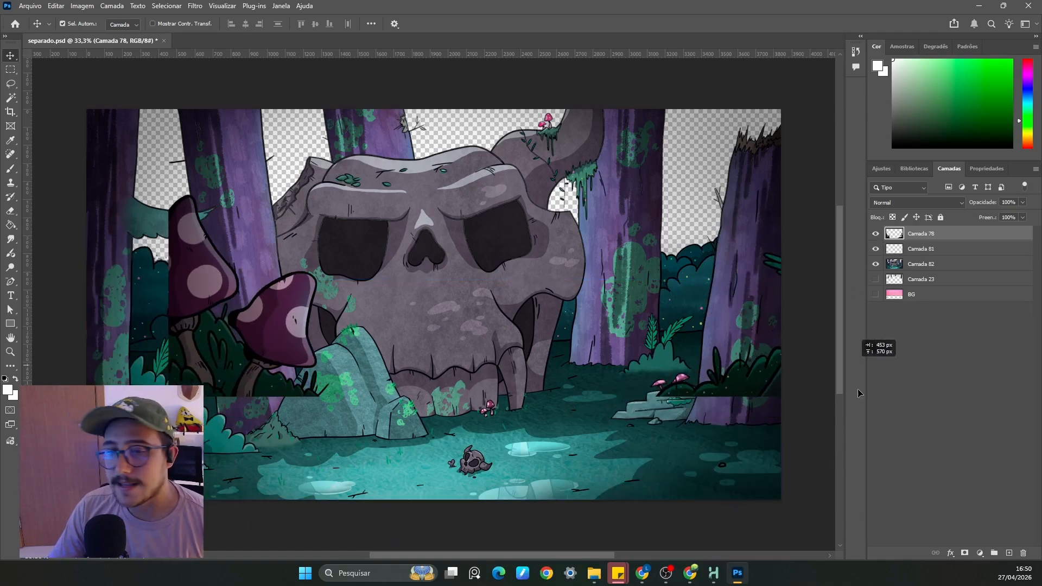
click(730, 363)
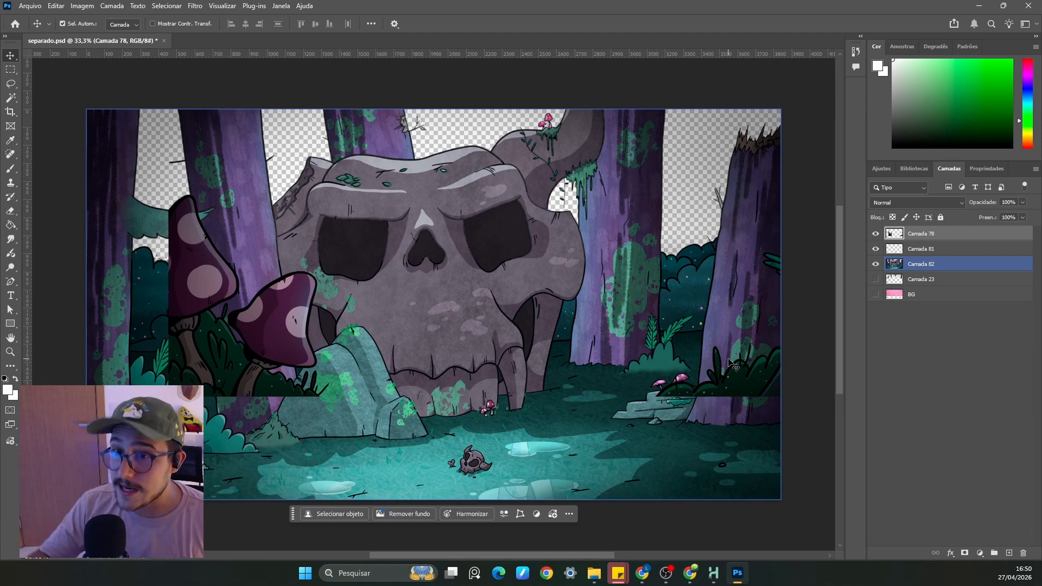
key(ctrl)
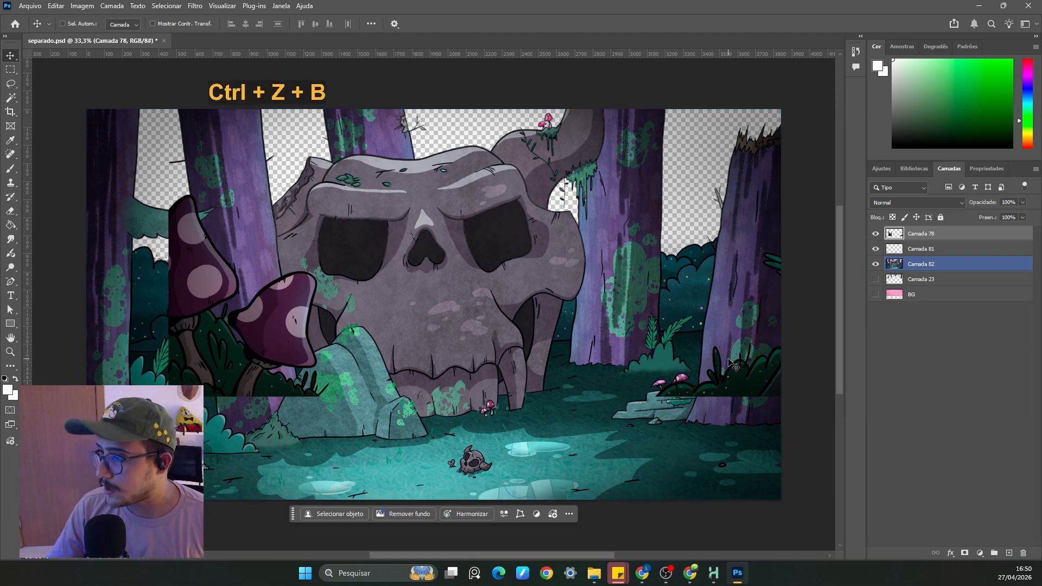
click(896, 248)
key(ctrl+z)
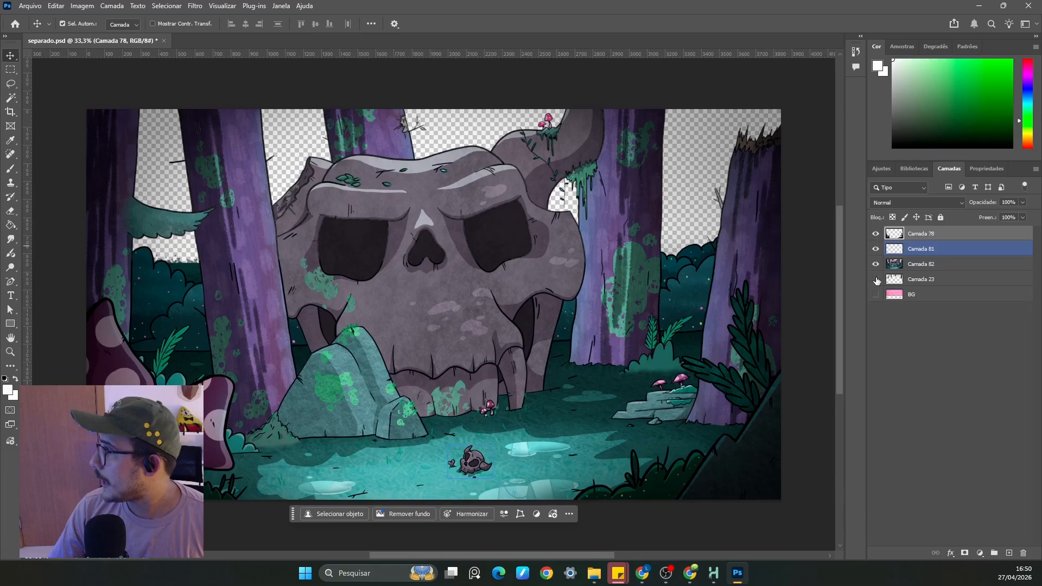
- Show the Camada 23 and BG layers and hide the foreground plants and mushrooms on Camada 78
drag(876, 280, 875, 294)
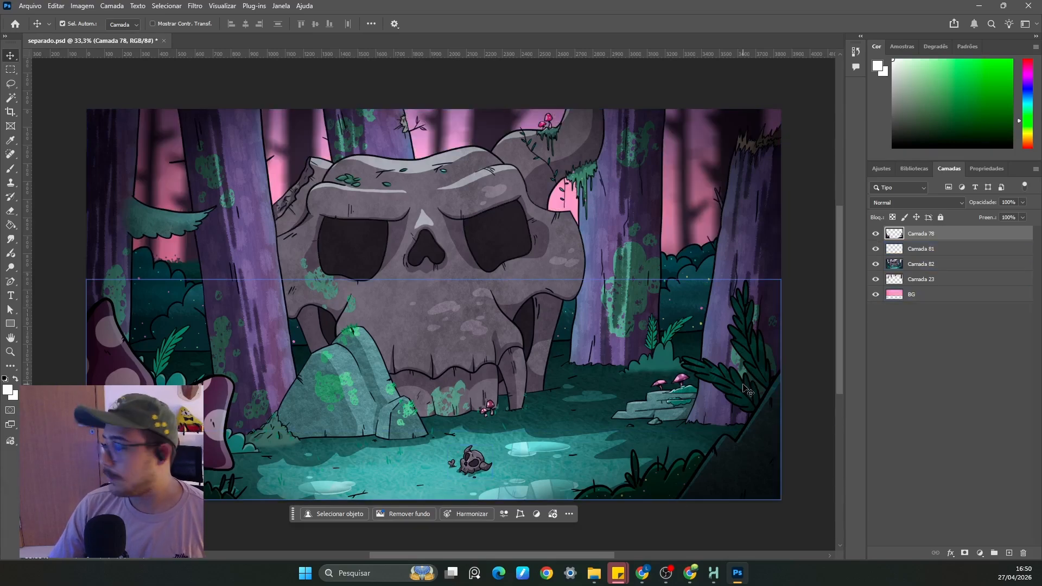
drag(747, 389, 749, 352)
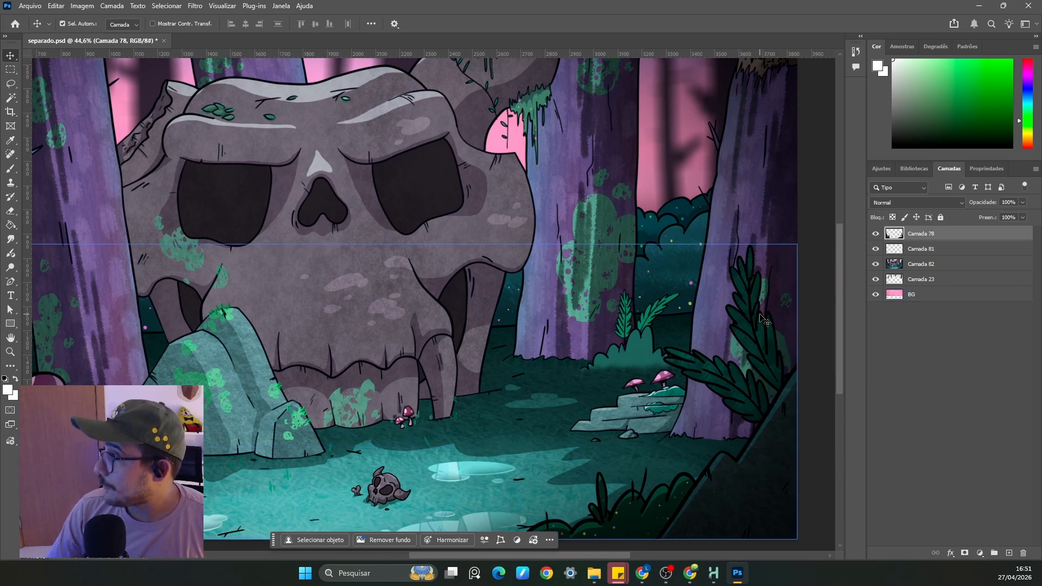
click(874, 233)
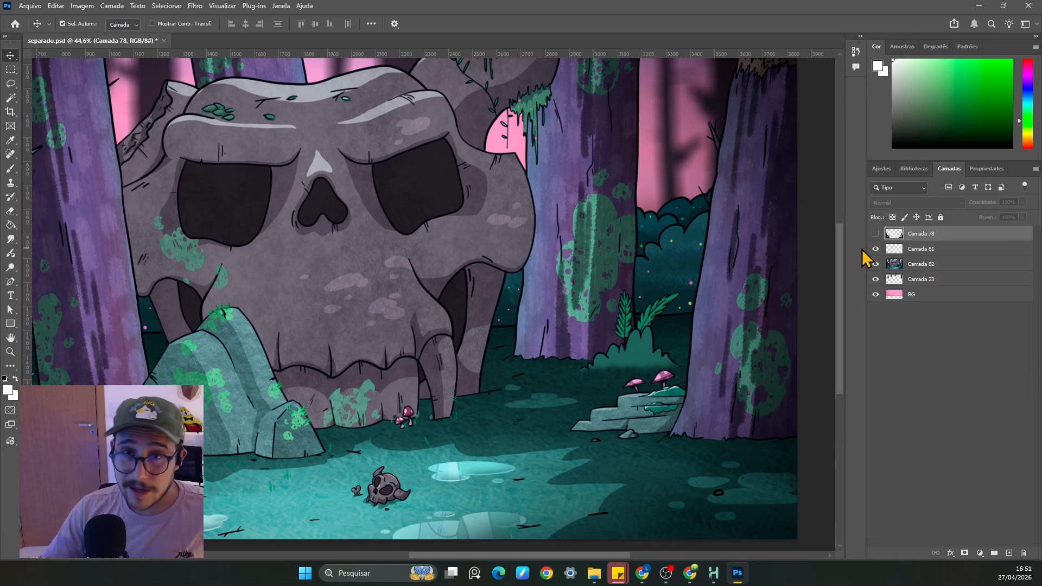
- Show the foreground plants and mushrooms on Camada 78 again so that every layer is displayed
key(ctrl)
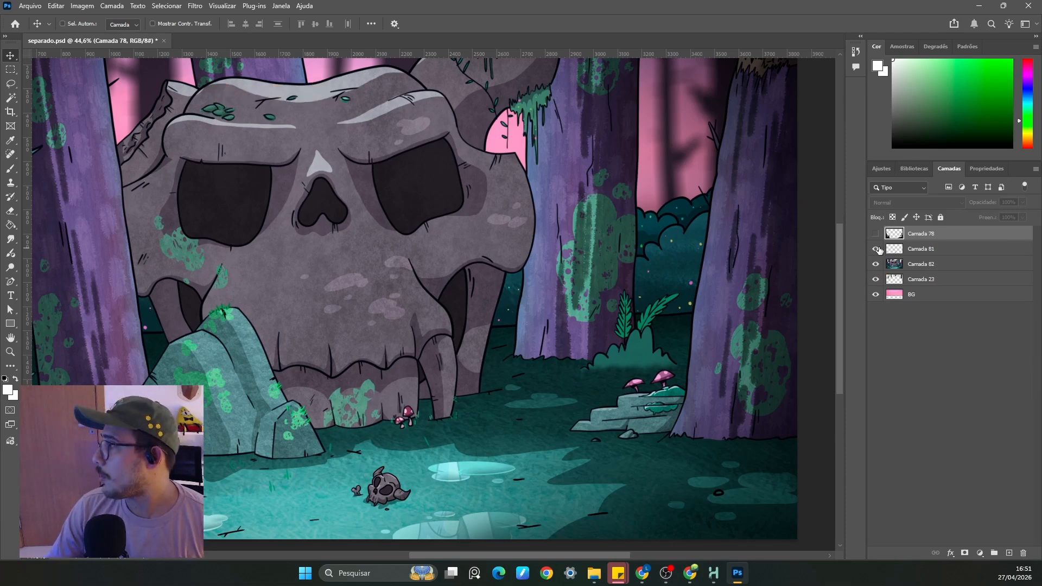
click(900, 265)
click(901, 249)
click(899, 264)
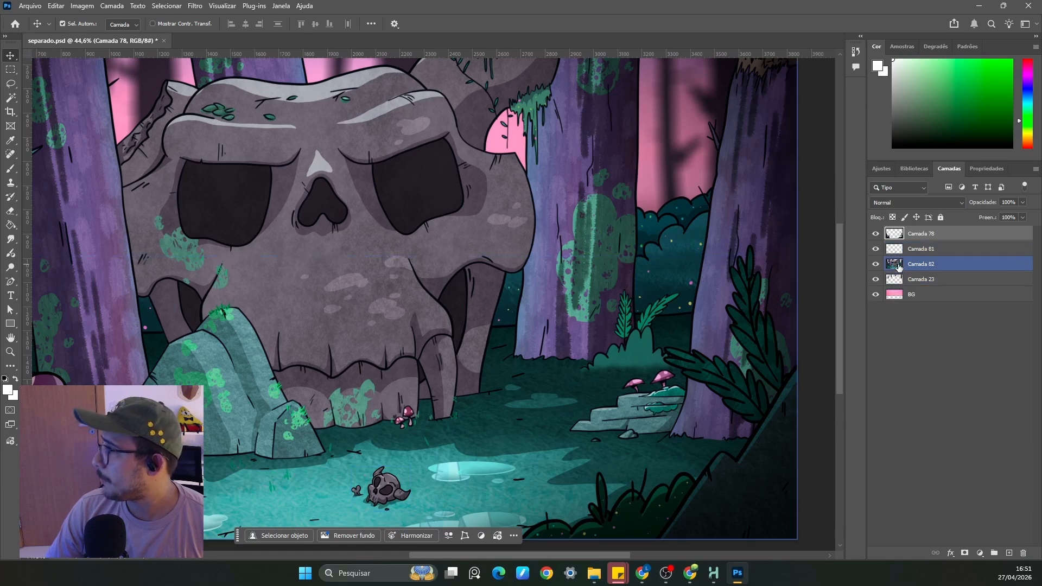
- Select all layers from Camada 78 down to BG and merge them into a single layer
click(898, 294)
click(909, 240)
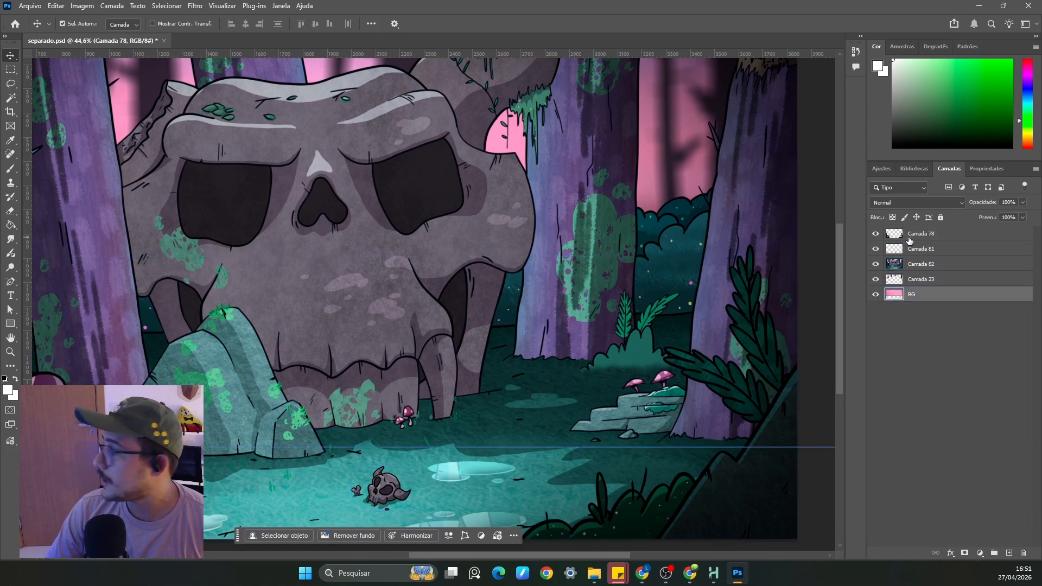
shift+click(909, 240)
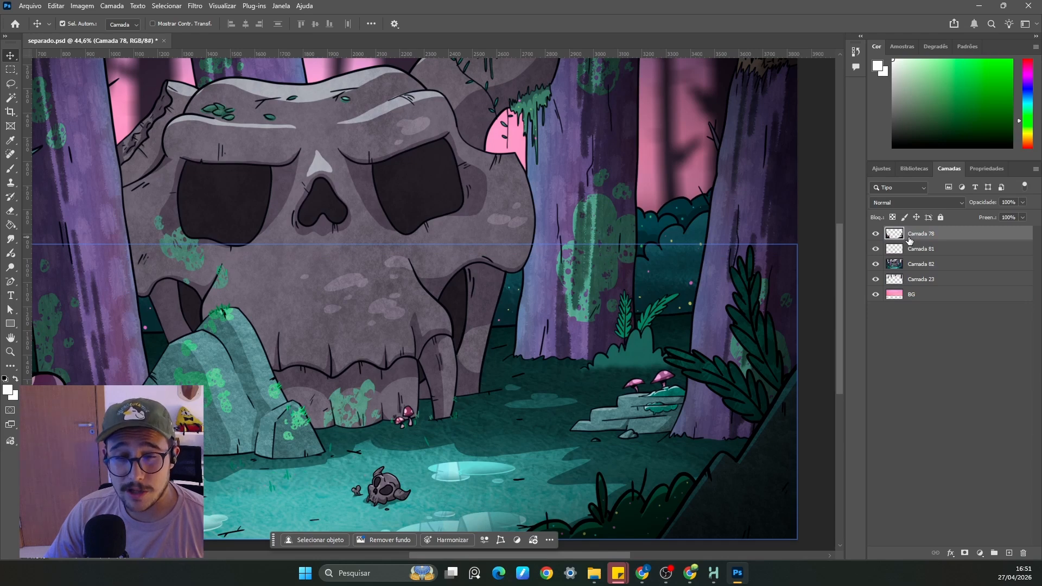
shift+click(913, 294)
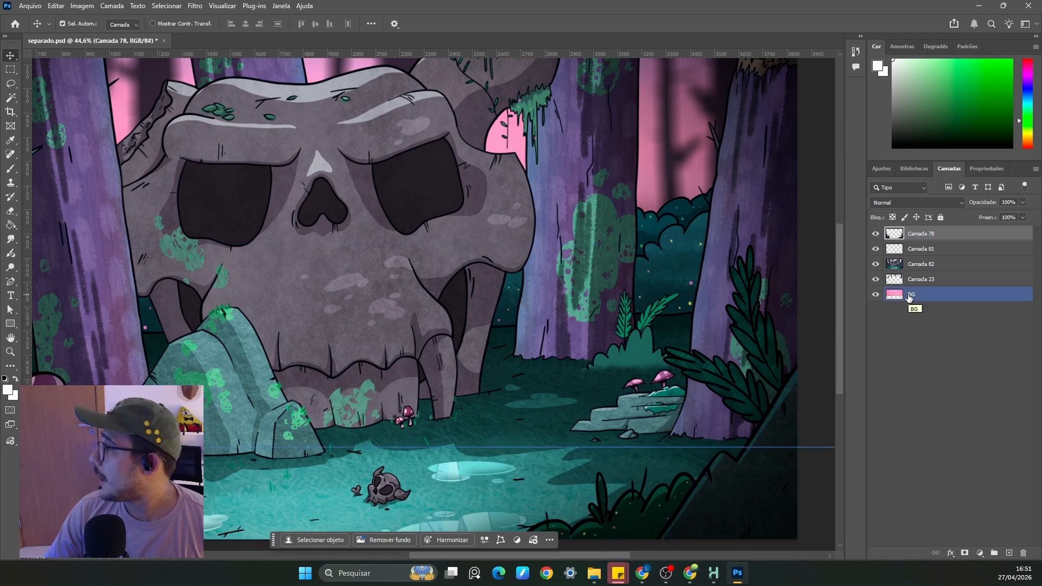
right_click(916, 286)
click(919, 341)
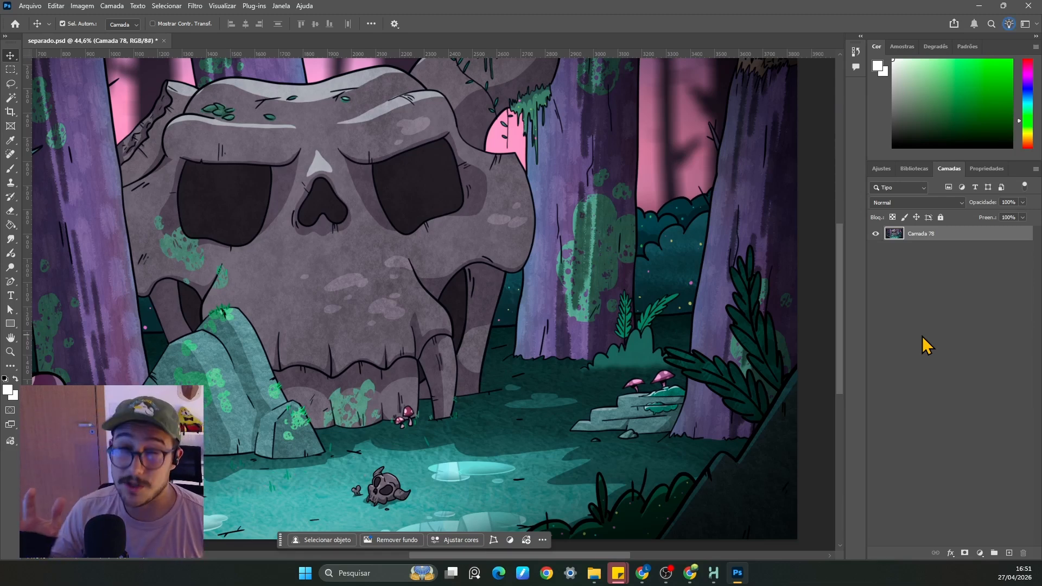
- Close separado.psd without saving its changes and switch to the IMPORT_BG scene in Toon Boom Harmony
key(ctrl+b)
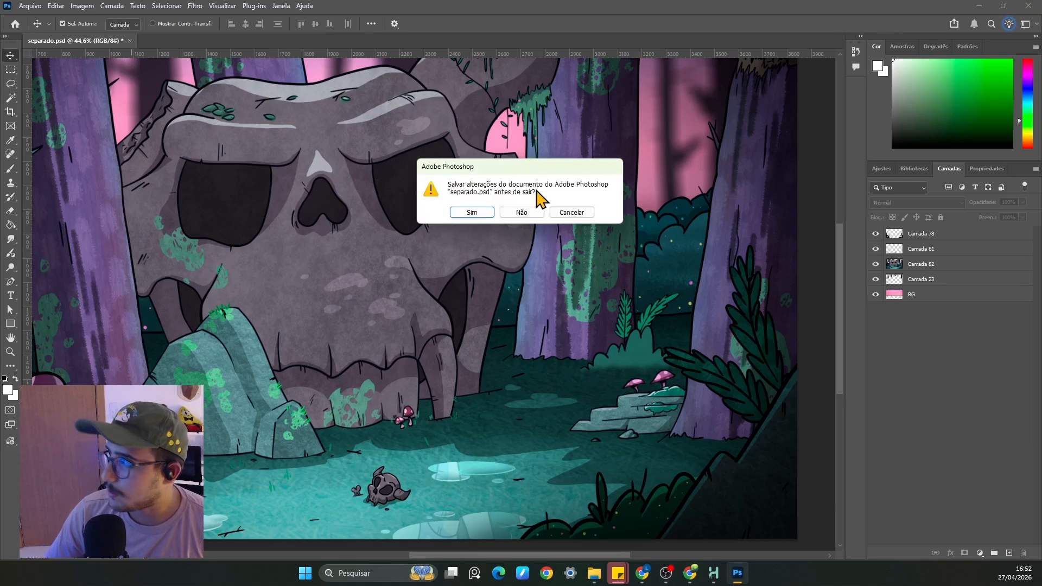
click(518, 214)
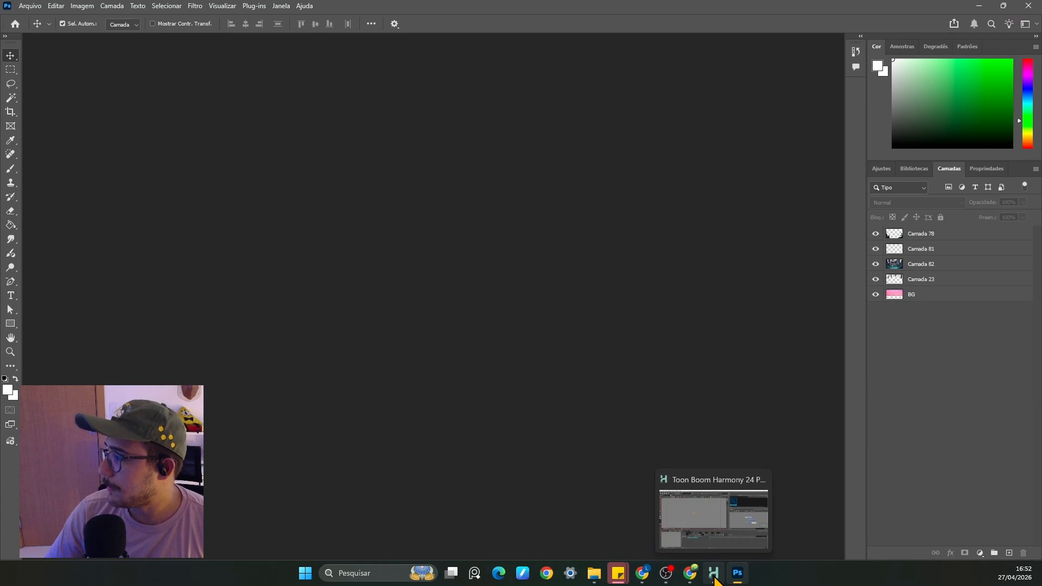
click(714, 574)
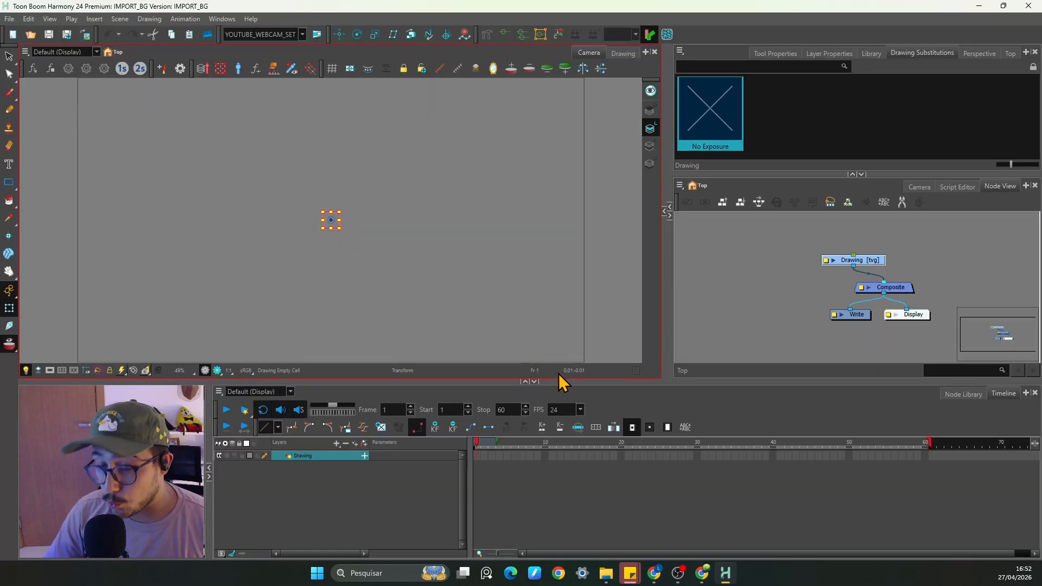
click(825, 179)
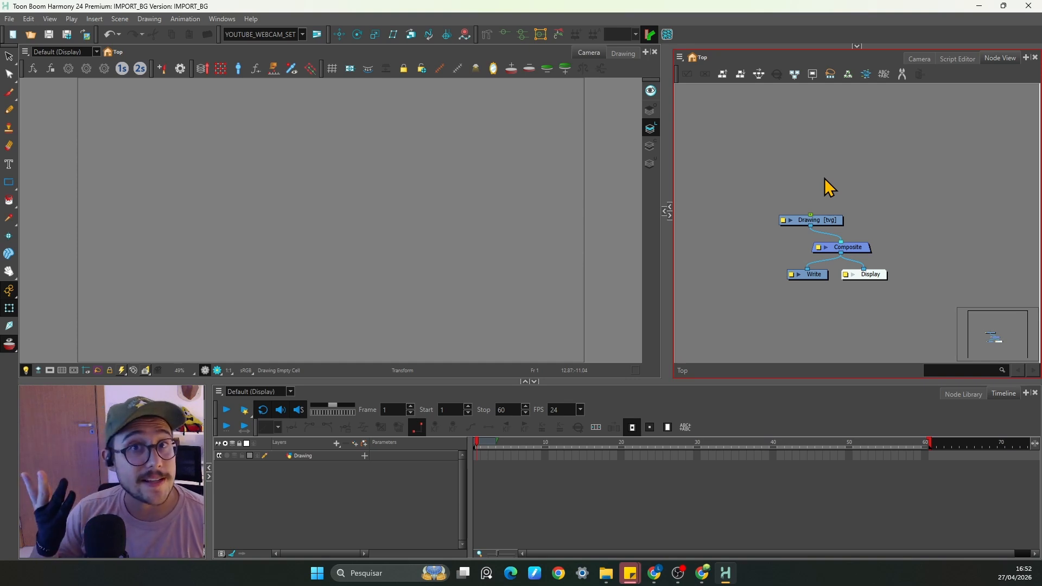
click(448, 203)
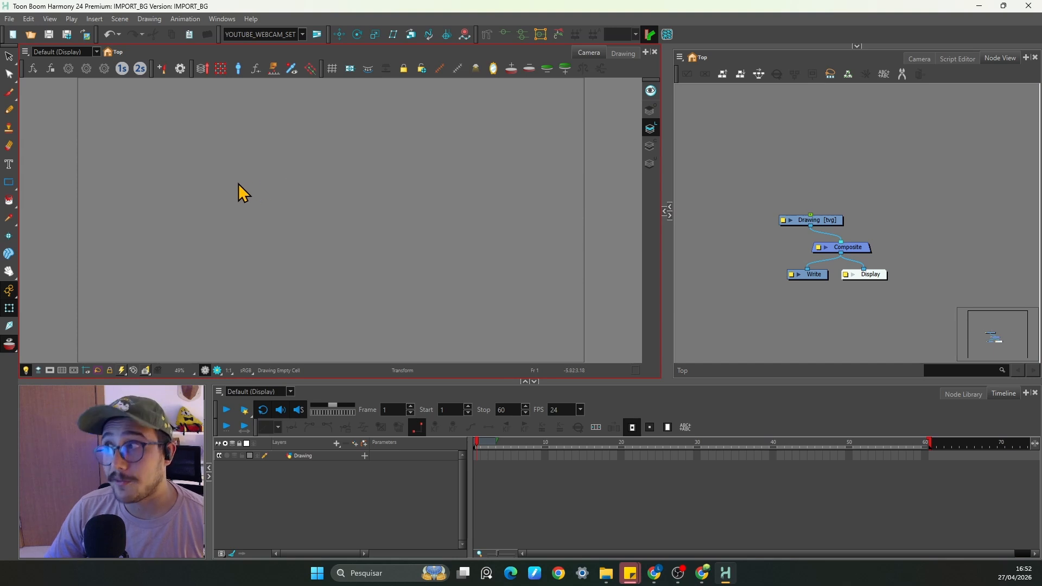
- Start an image import and choose separado.psd from the 08 CENARIO NO TOON BAS folder inside 05 GRAVAÇÕES
click(9, 22)
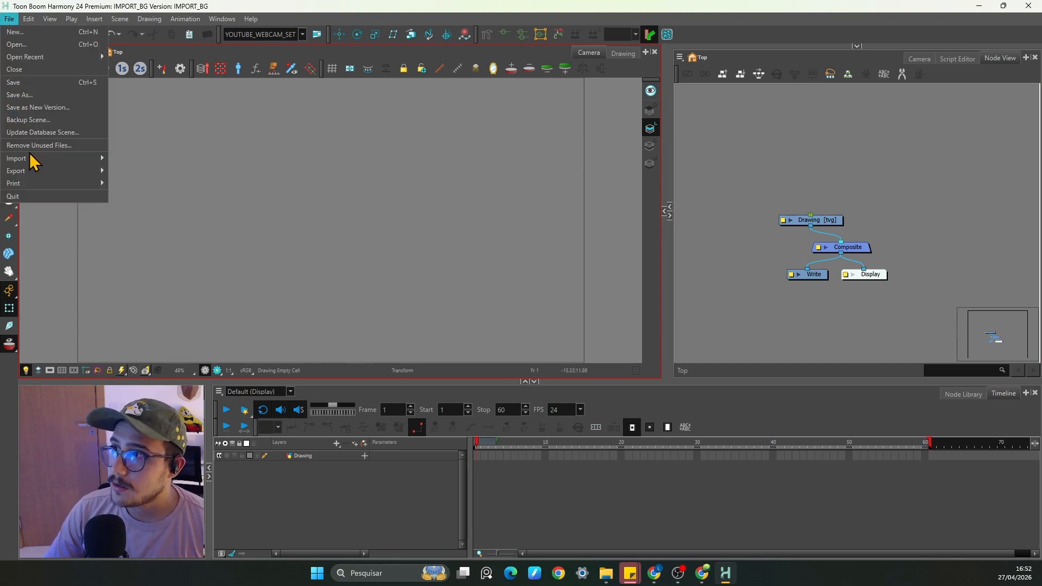
mouse_move(54, 159)
click(217, 123)
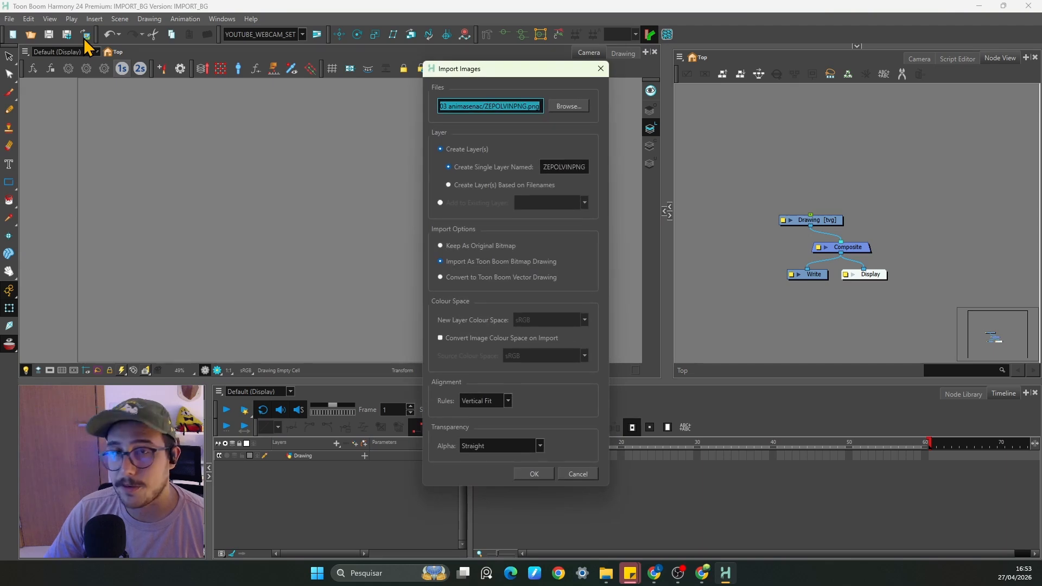
click(570, 107)
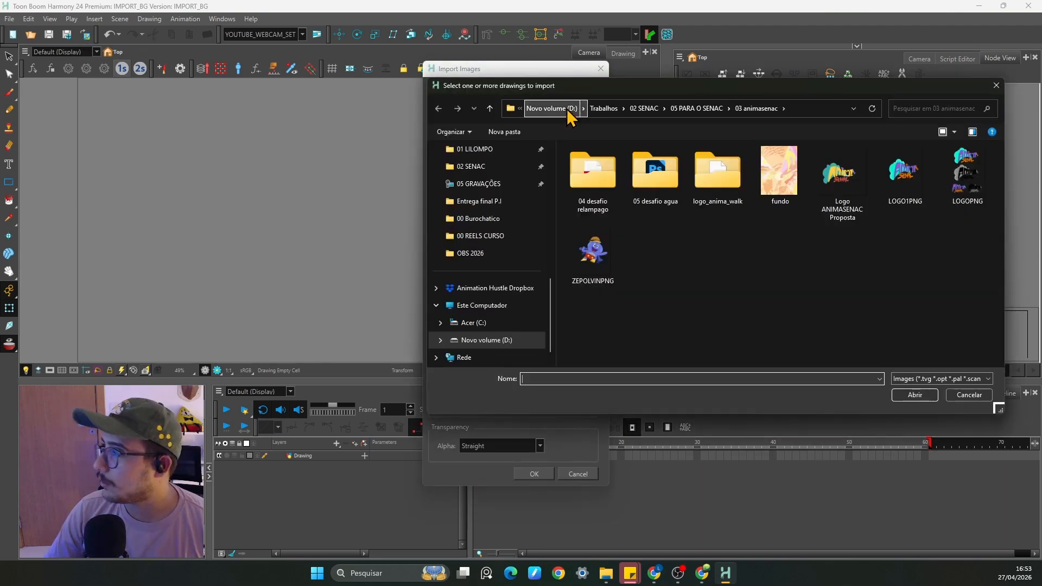
click(638, 107)
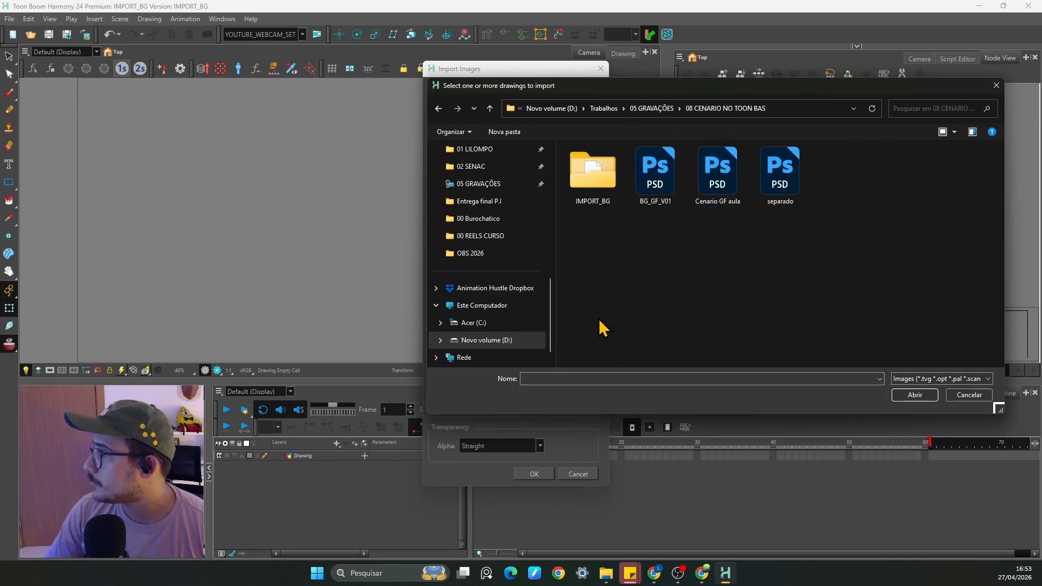
click(789, 188)
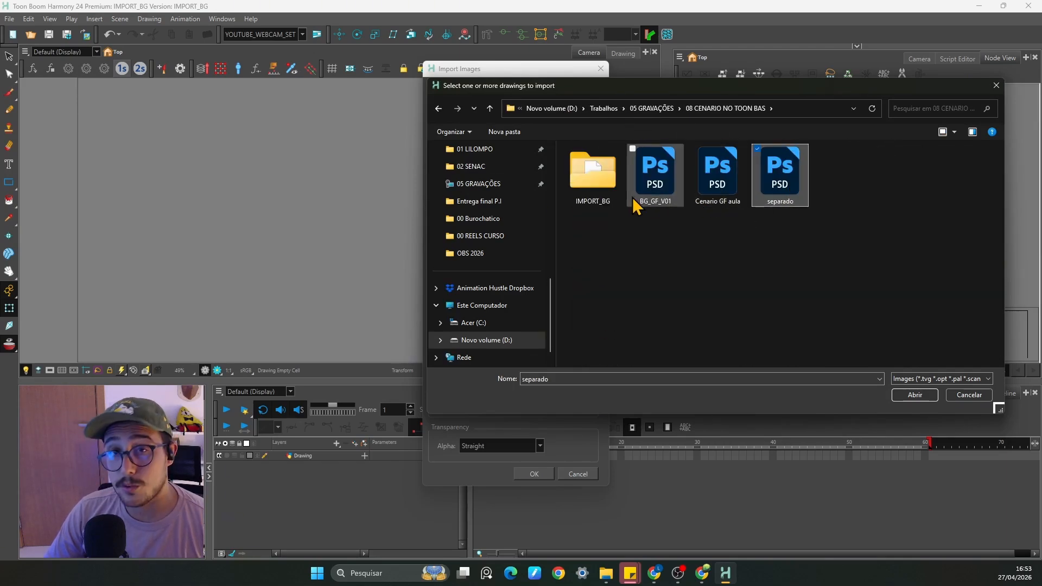
mouse_move(633, 197)
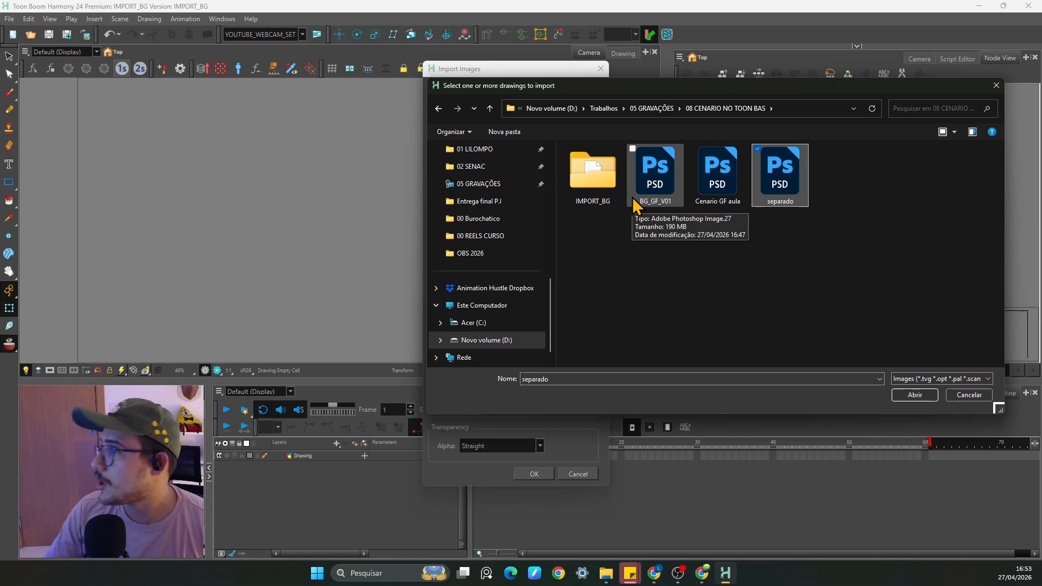
click(969, 396)
drag(524, 68, 490, 73)
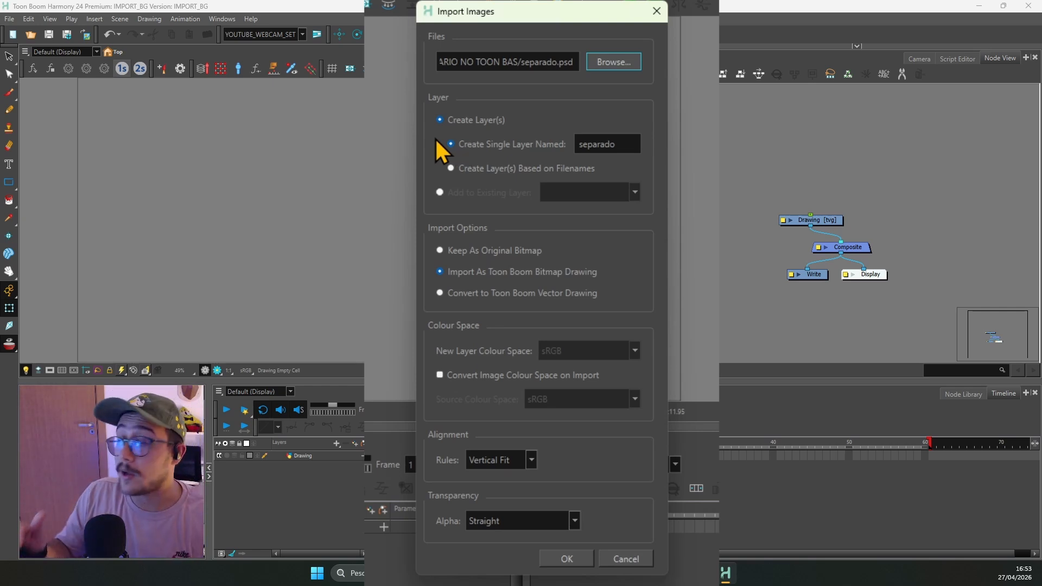
- Confirm the import with layers based on filenames, Import As Toon Boom Bitmap Drawing, Vertical Fit alignment and Straight alpha
click(450, 168)
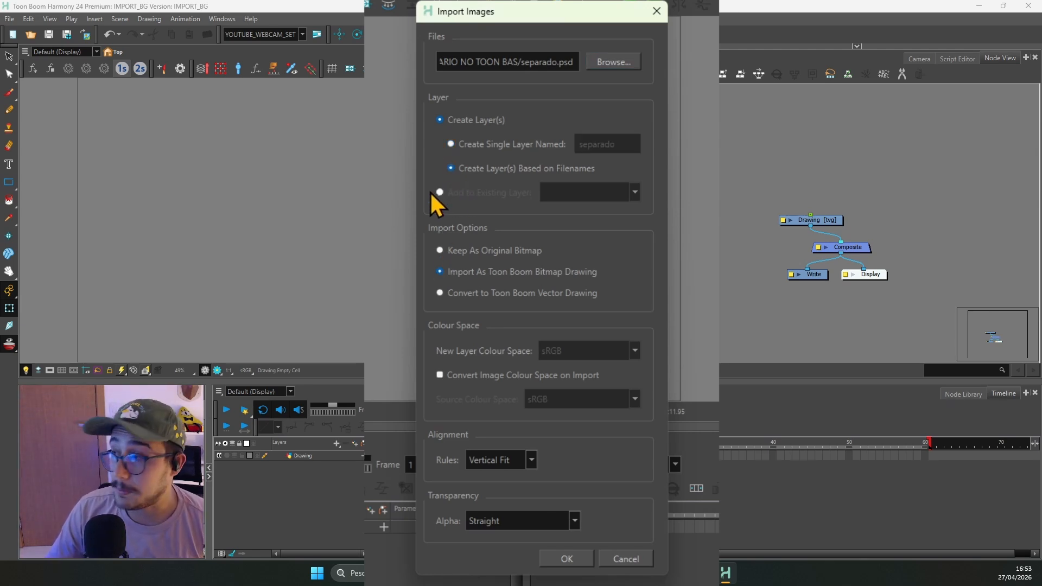
click(443, 250)
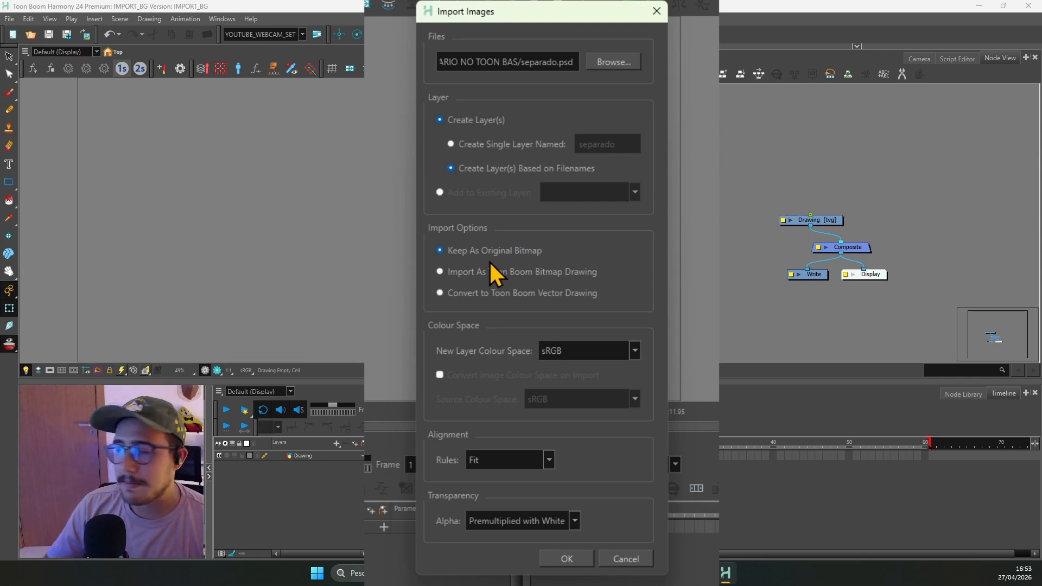
click(441, 271)
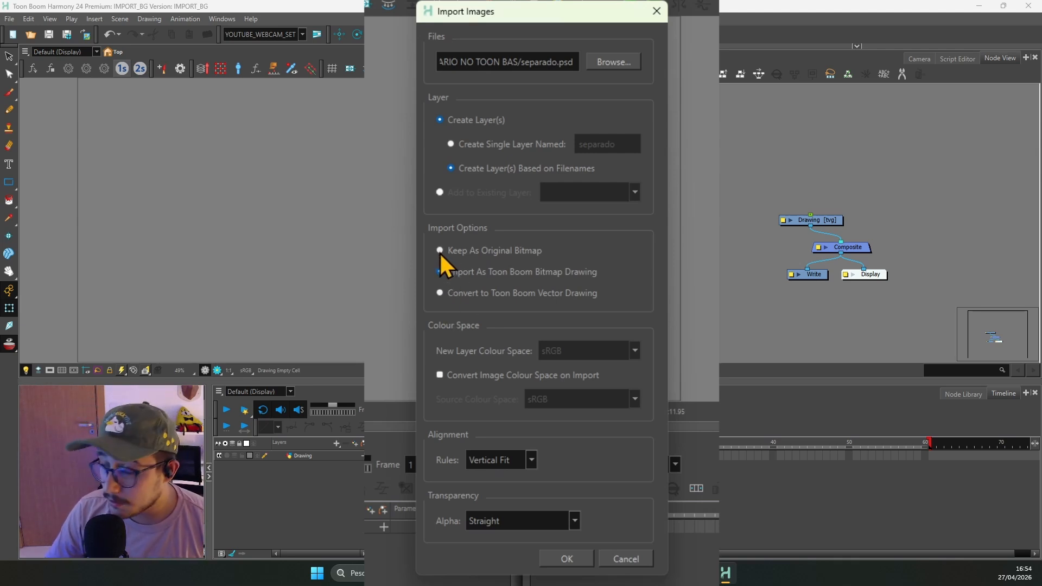
click(440, 251)
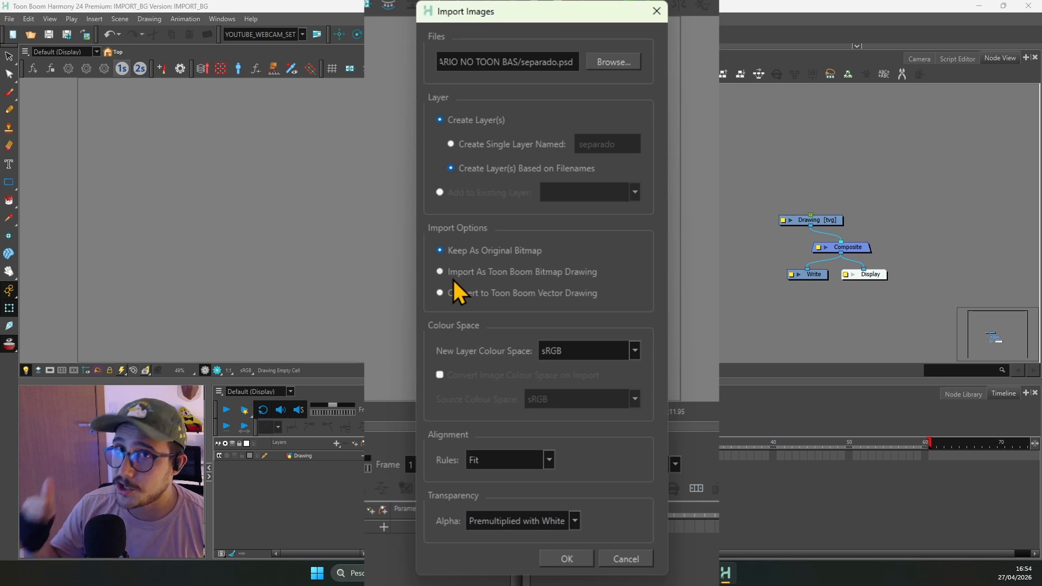
click(442, 272)
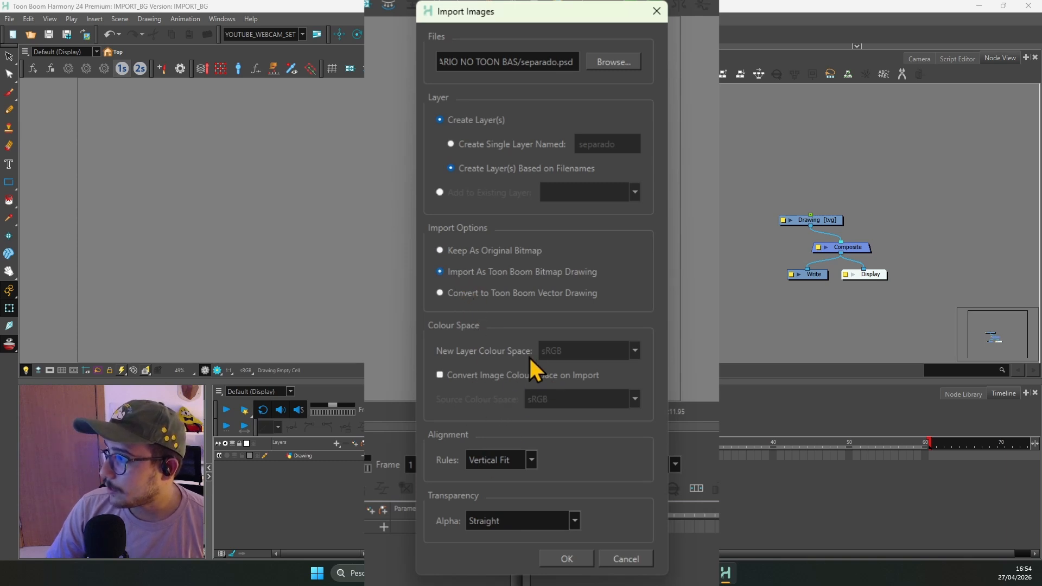
click(523, 519)
click(502, 567)
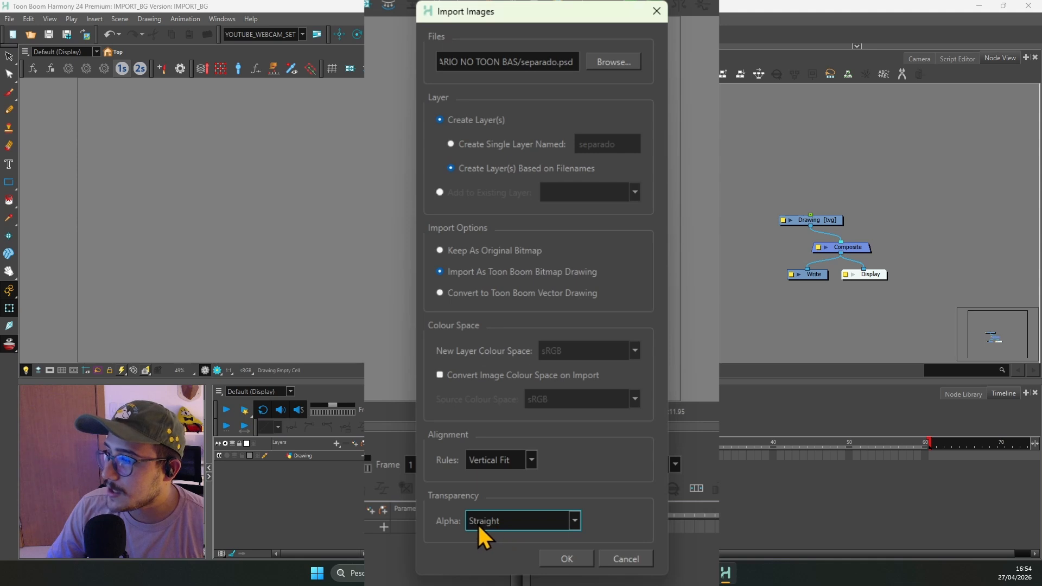
click(564, 558)
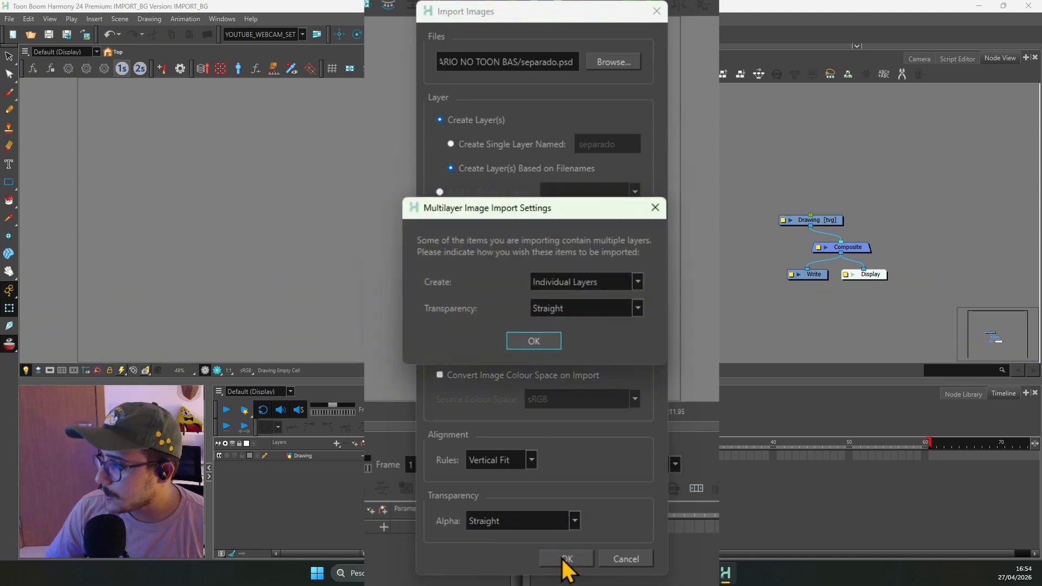
- Import the multilayer PSD as Individual Layers with Straight transparency
click(552, 283)
click(555, 324)
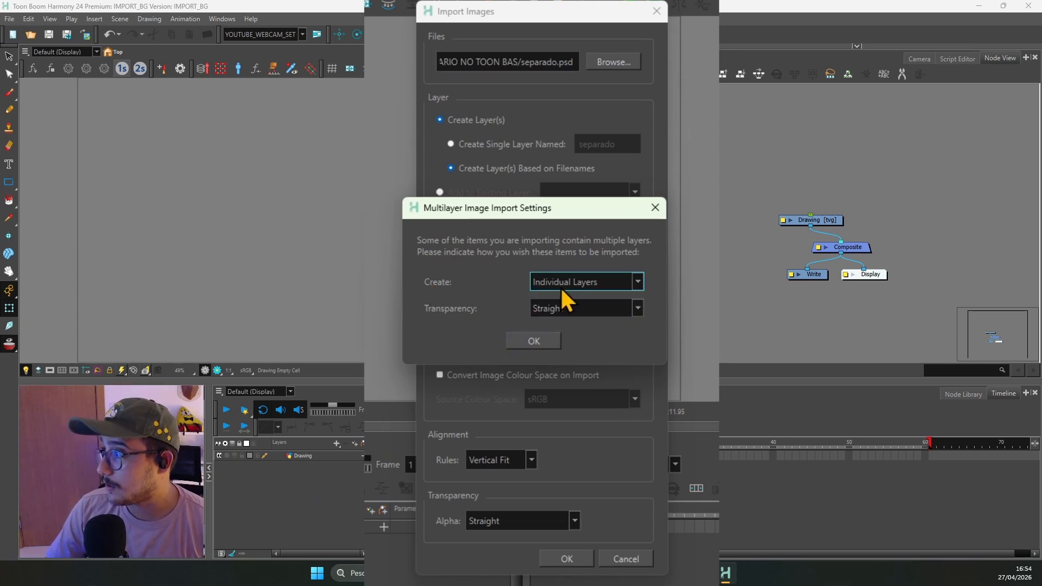
click(562, 281)
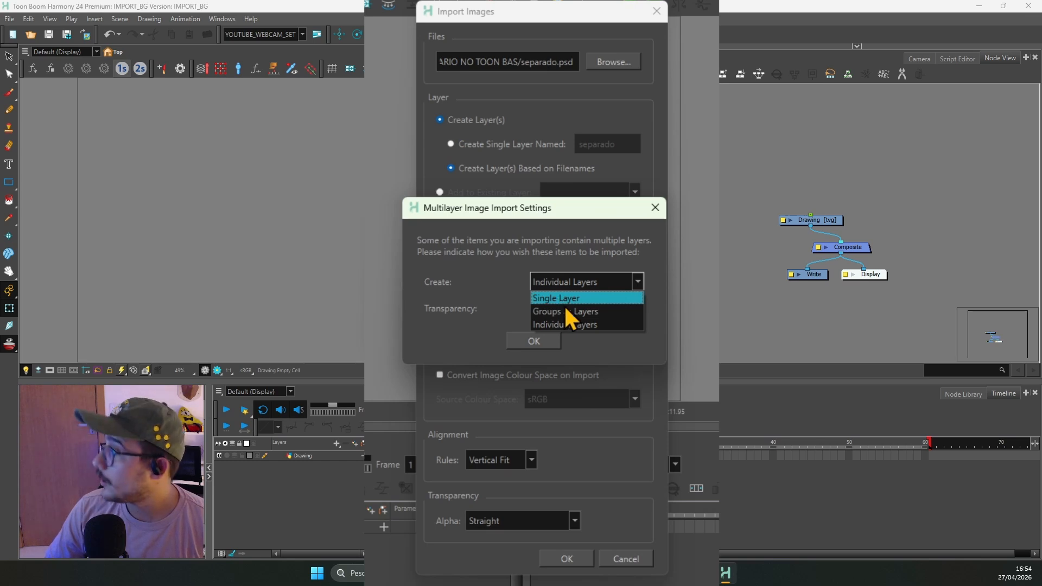
click(565, 321)
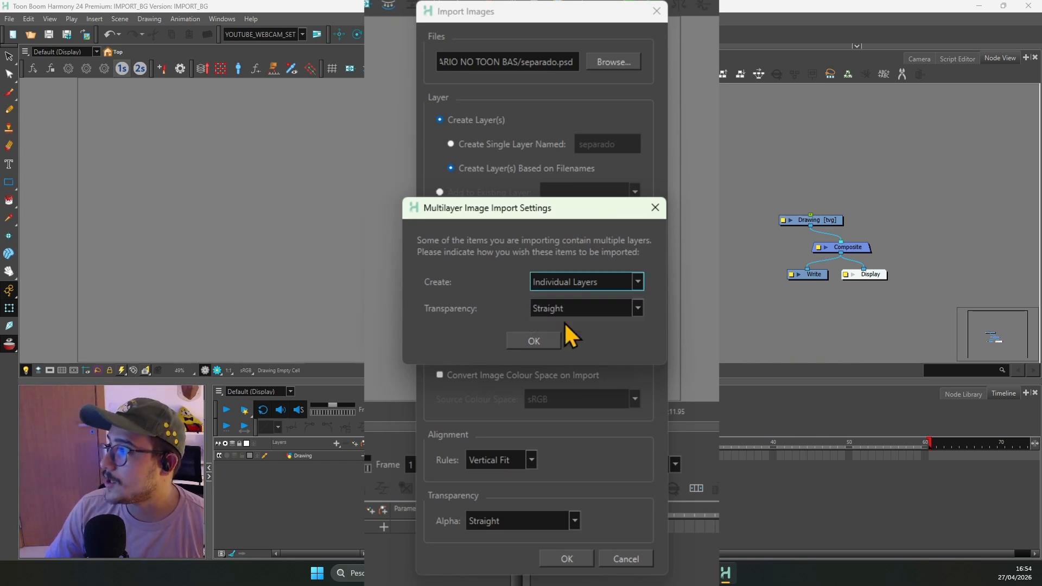
click(530, 341)
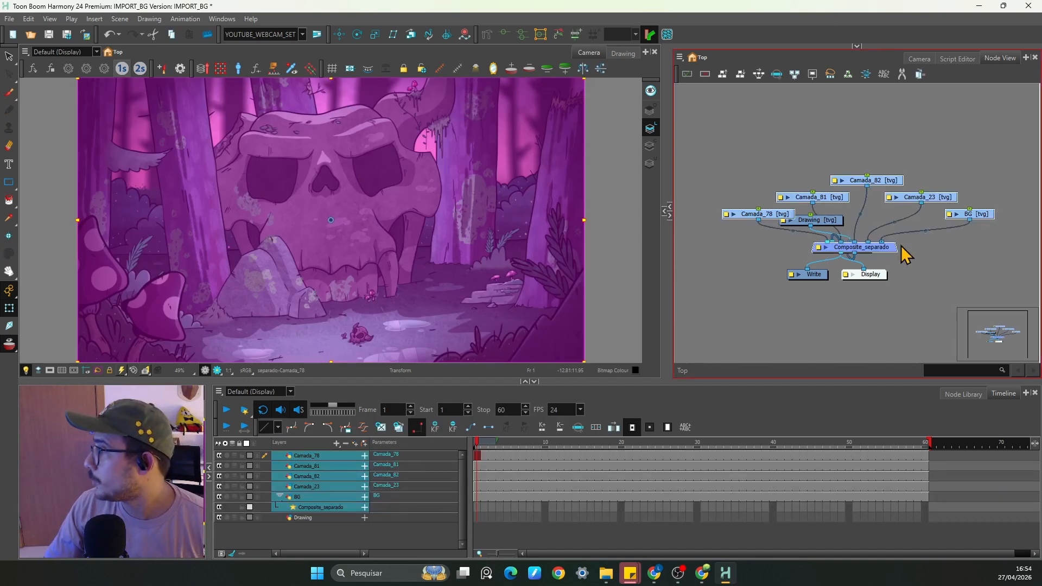
- Move the imported Composite_separado node and its layer nodes above the existing Drawing node and inspect their connections
drag(893, 250, 827, 145)
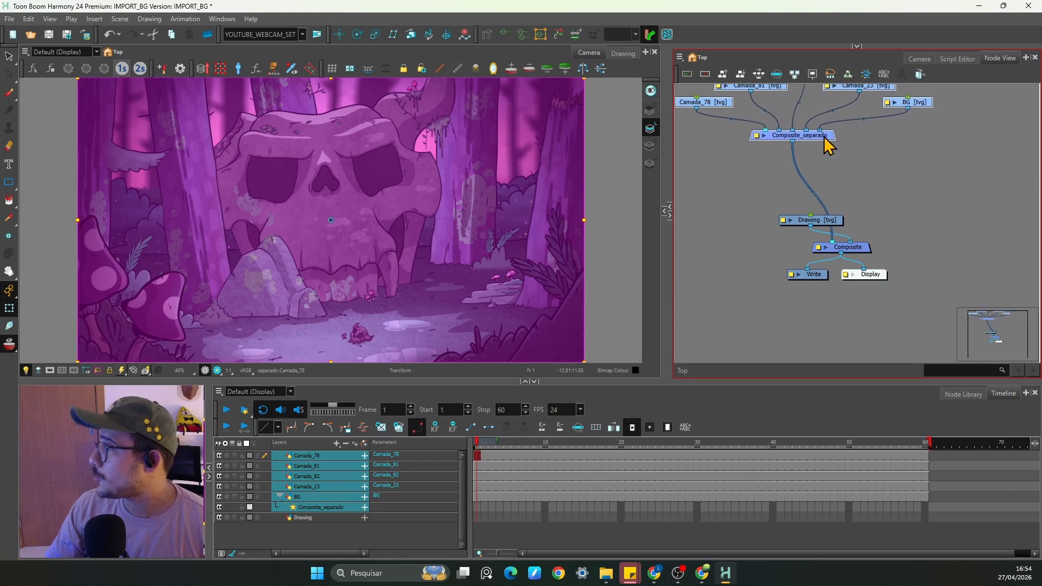
key(b+space)
scroll(825, 217, up, 5)
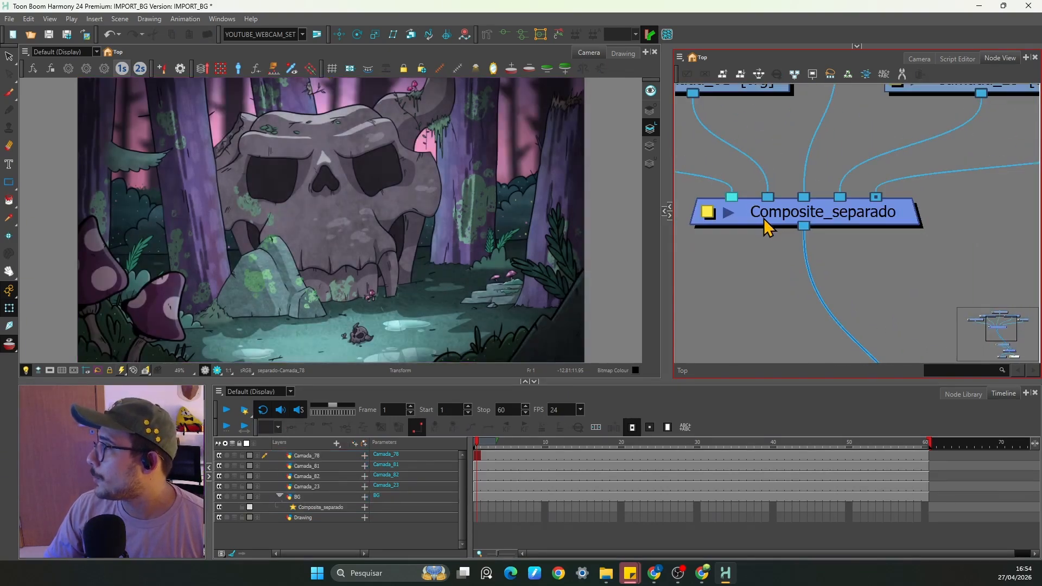
scroll(766, 223, down, 5)
scroll(811, 248, up, 5)
- Select the foreground layer Camada_78, try moving it in the camera view, and undo the move
click(822, 277)
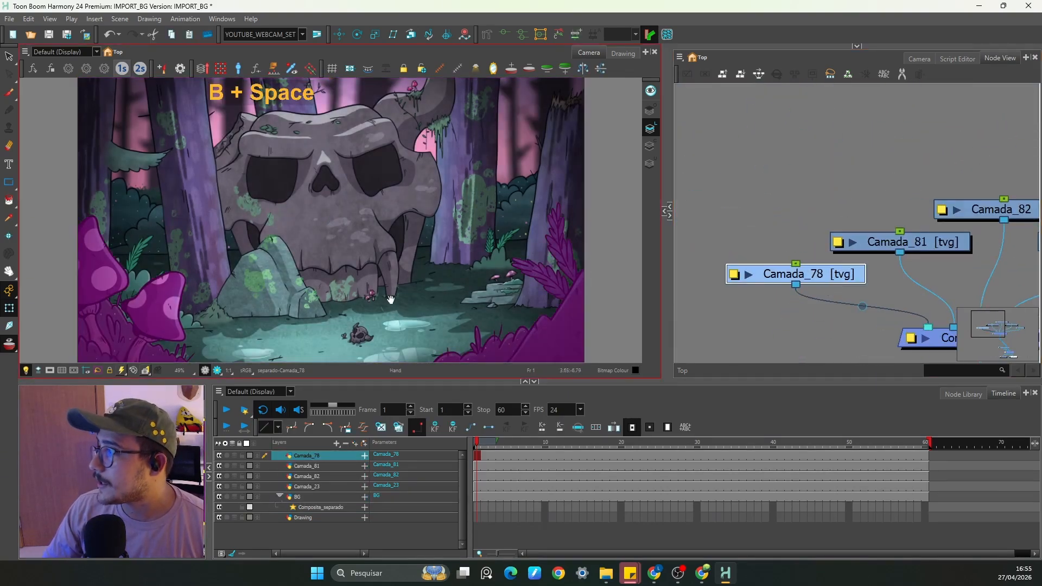
drag(391, 299, 358, 256)
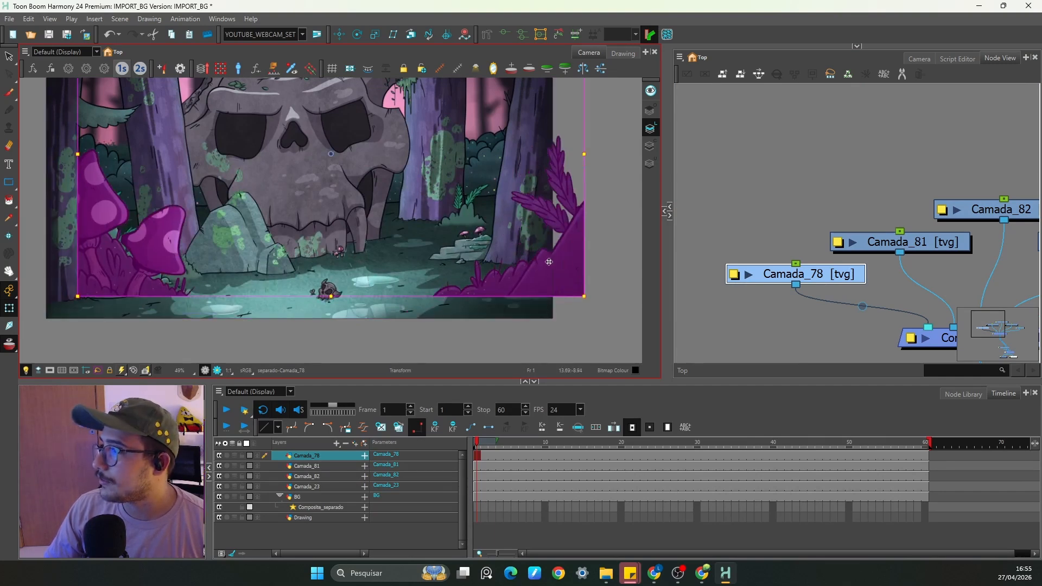
key(ctrl+z)
key(b)
- Try moving the small skull on Camada_81, undo the move, and select the main scenery layer Camada_82
click(913, 245)
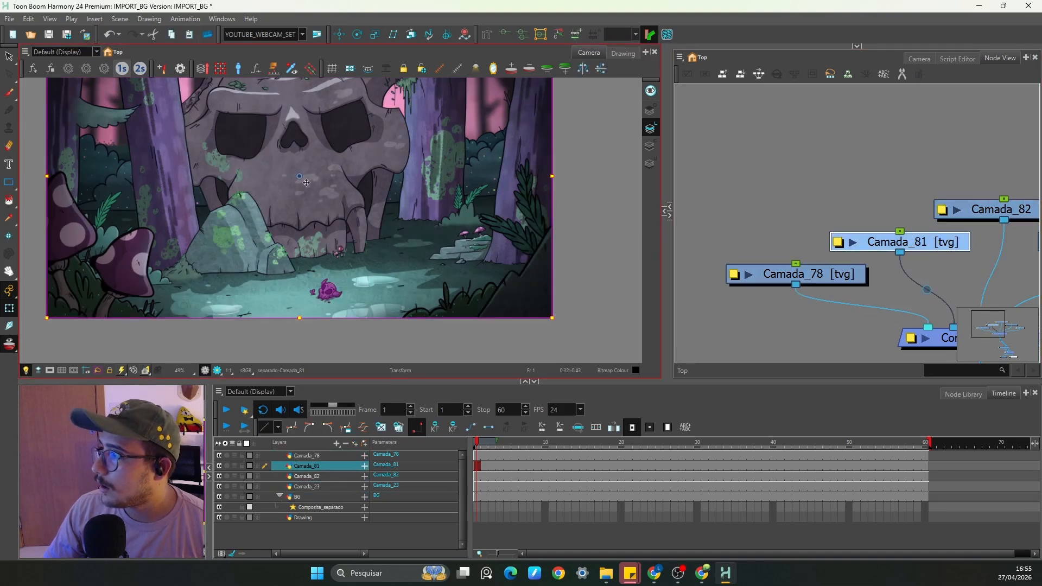
key(ctrl+z)
key(b)
key(space)
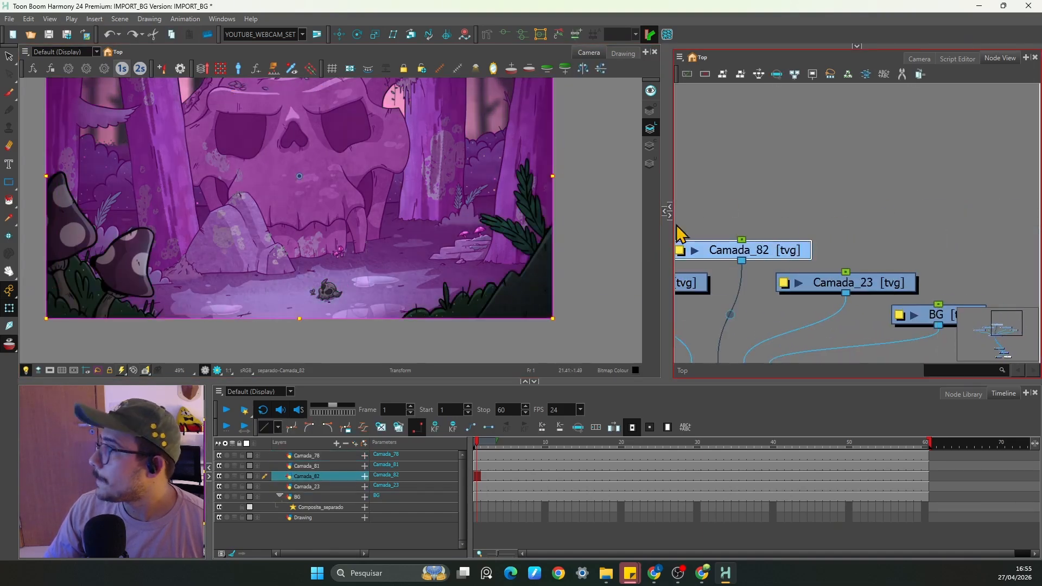
- Select the Camada_23 and BG layers in turn and examine their artwork and node connections
click(841, 285)
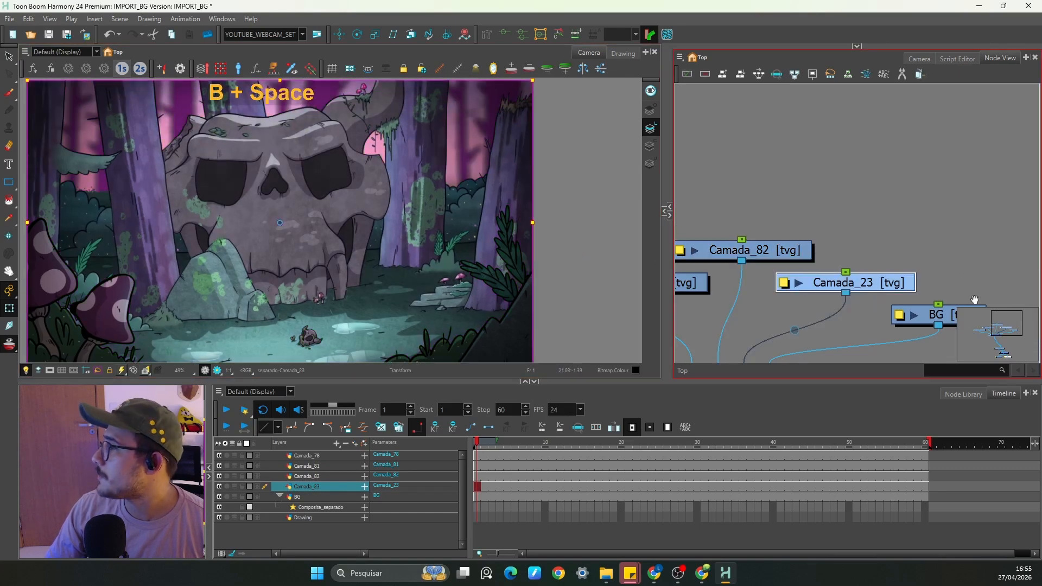
drag(974, 300, 879, 274)
click(830, 258)
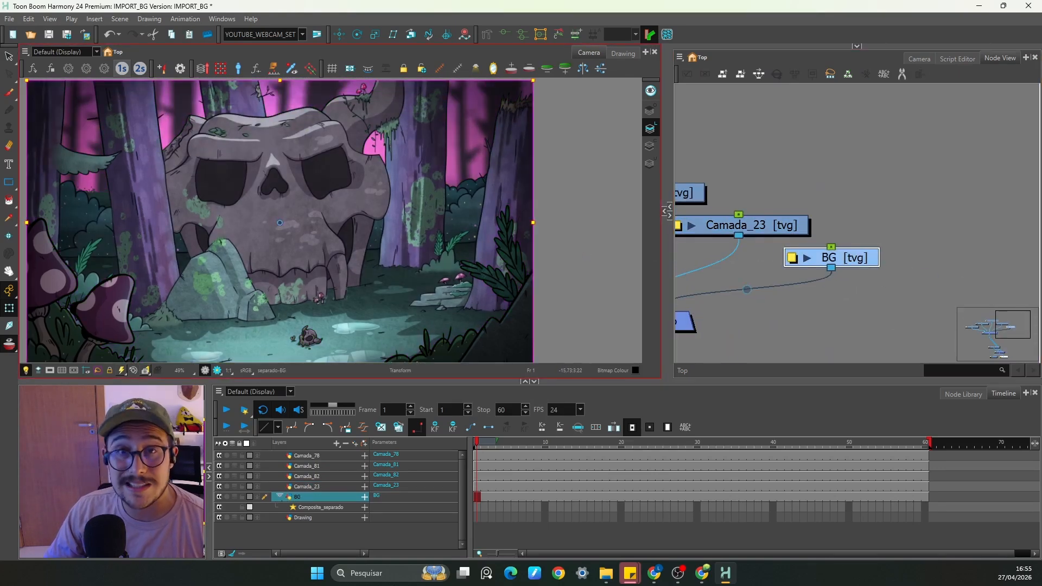
scroll(750, 216, down, 3)
drag(751, 216, 851, 203)
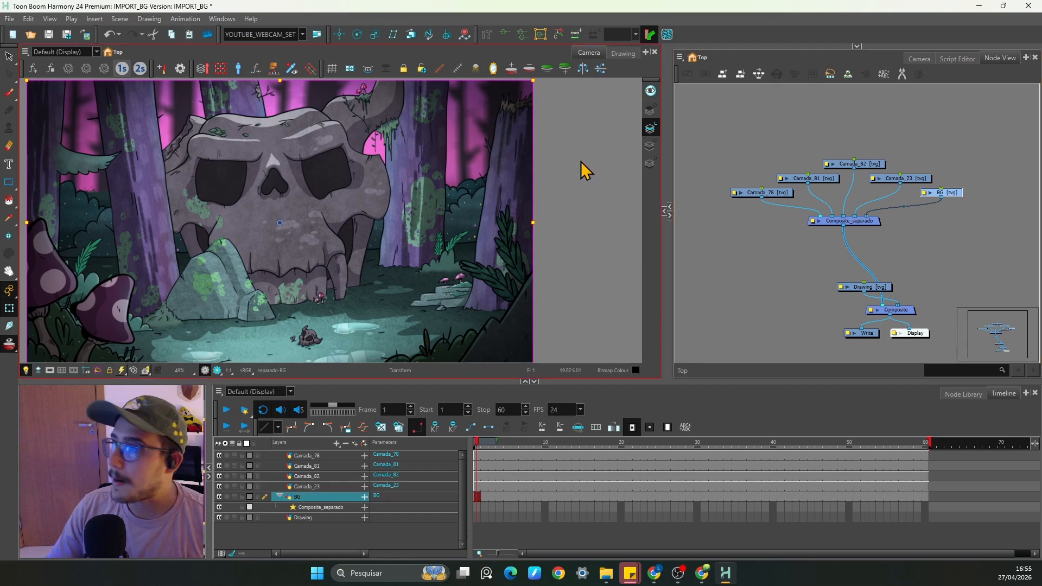
- Move Camada_78 aside, place the Drawing node above the layer nodes, and brush a simple black character on it
drag(781, 193, 728, 181)
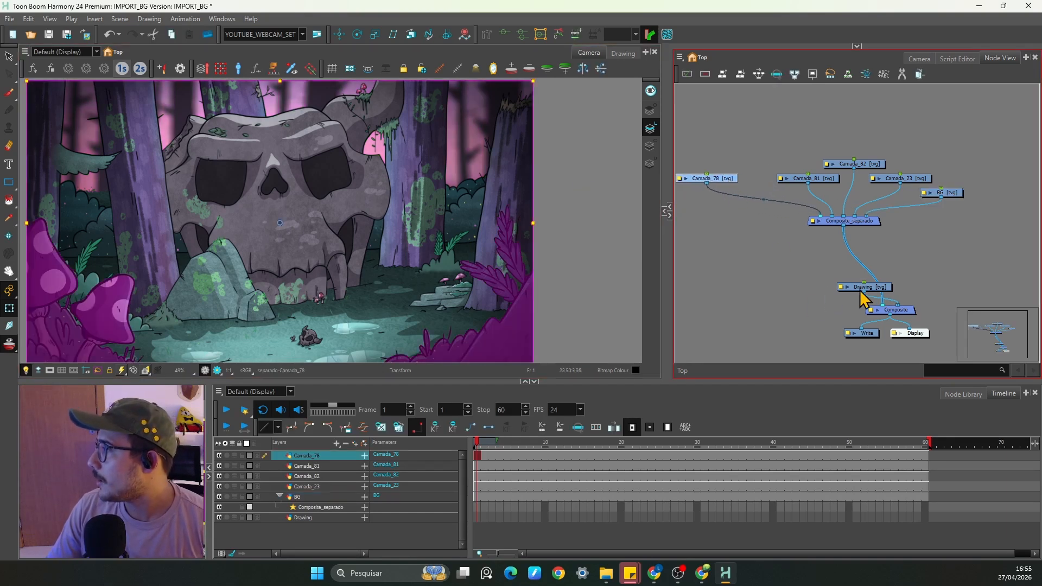
mouse_move(867, 289)
mouse_down()
mouse_move(756, 128)
mouse_move(754, 141)
mouse_up()
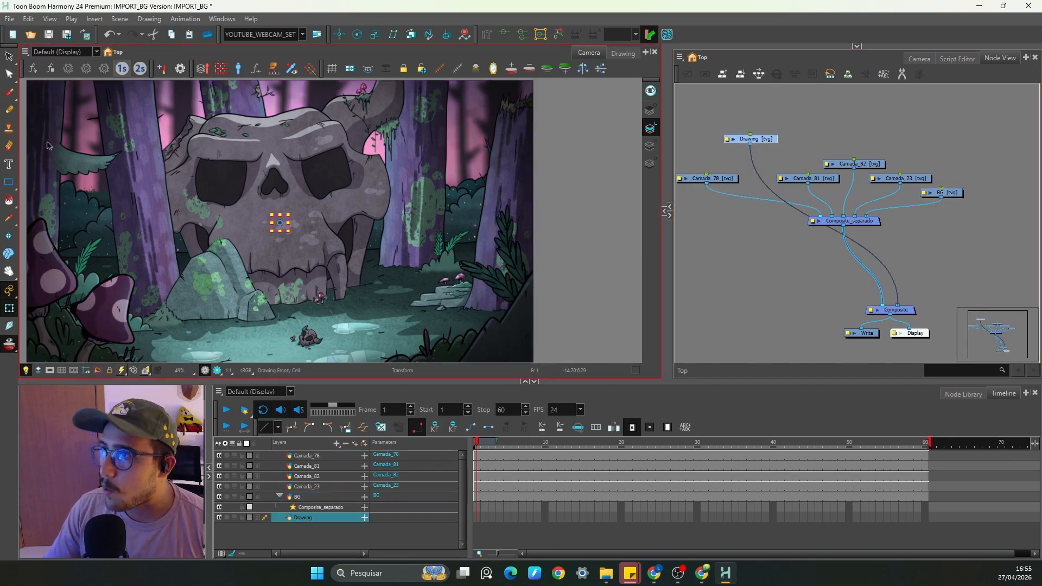
key(b)
drag(172, 263, 255, 209)
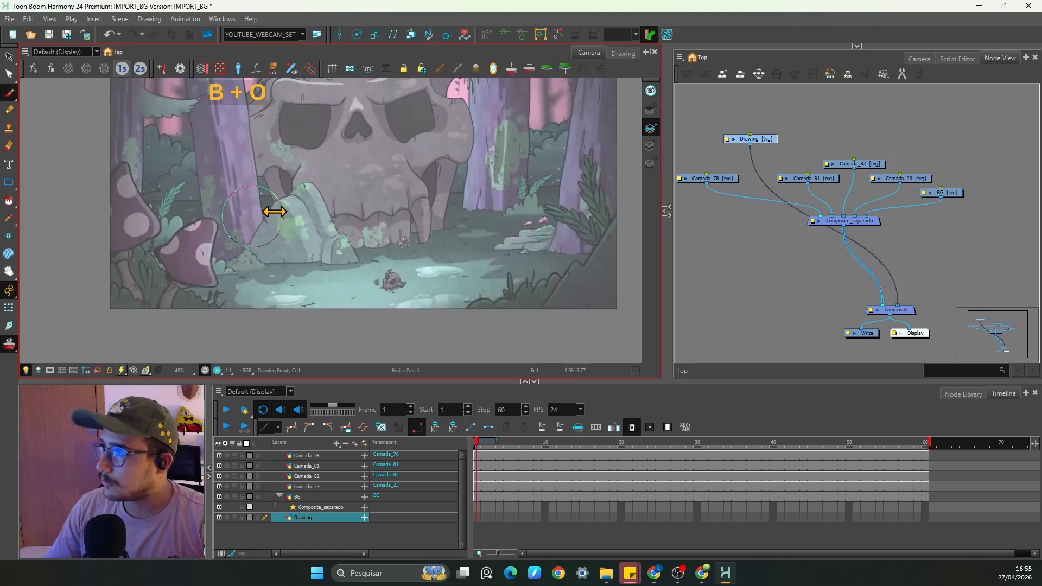
mouse_move(230, 120)
mouse_down()
mouse_move(228, 301)
mouse_move(231, 120)
mouse_move(226, 142)
mouse_move(251, 163)
mouse_move(193, 206)
mouse_move(195, 228)
mouse_move(271, 203)
mouse_move(255, 229)
mouse_move(225, 112)
mouse_move(211, 126)
mouse_move(222, 173)
mouse_up()
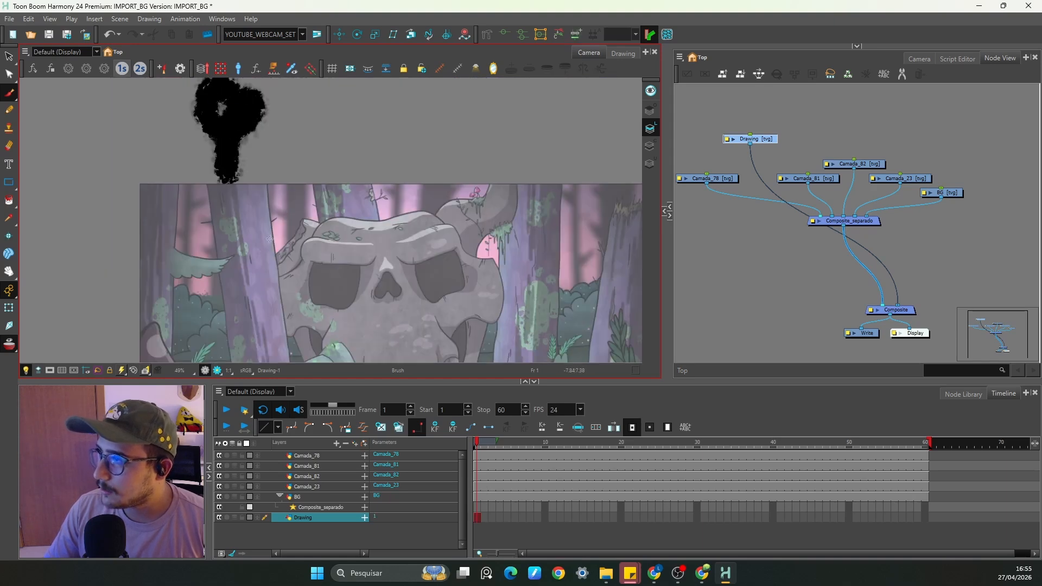
- Try bringing the painted character in front of the scenery with the Transform tool, and undo the change
click(9, 308)
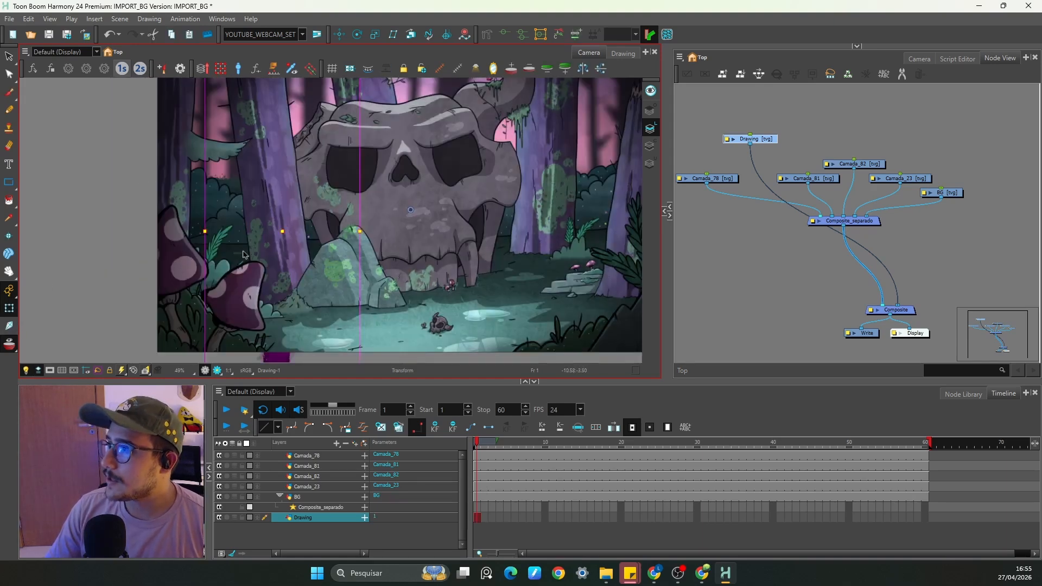
scroll(249, 250, down, 3)
key(alt+b)
key(Down)
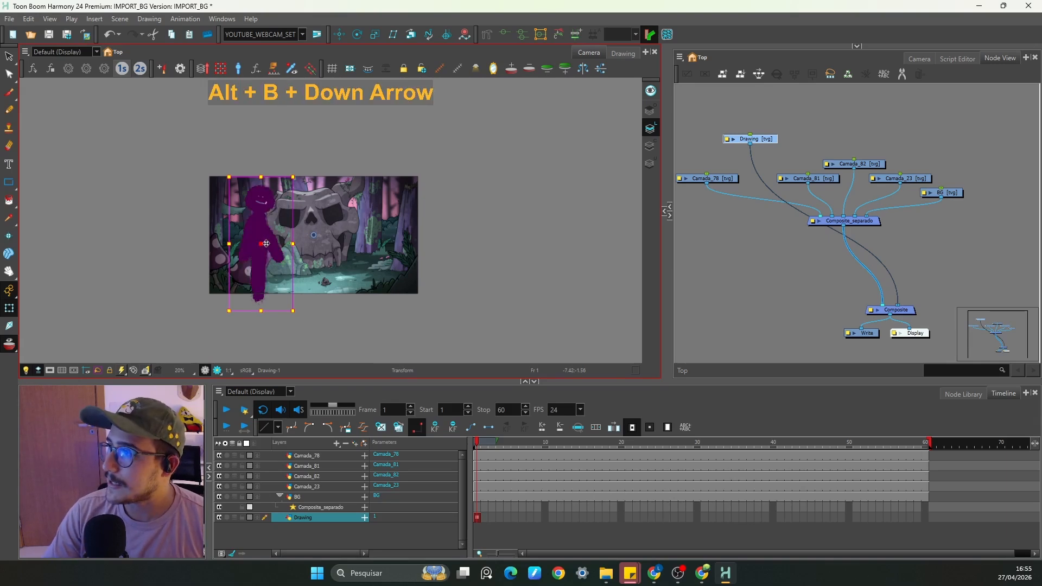
key(ctrl+z)
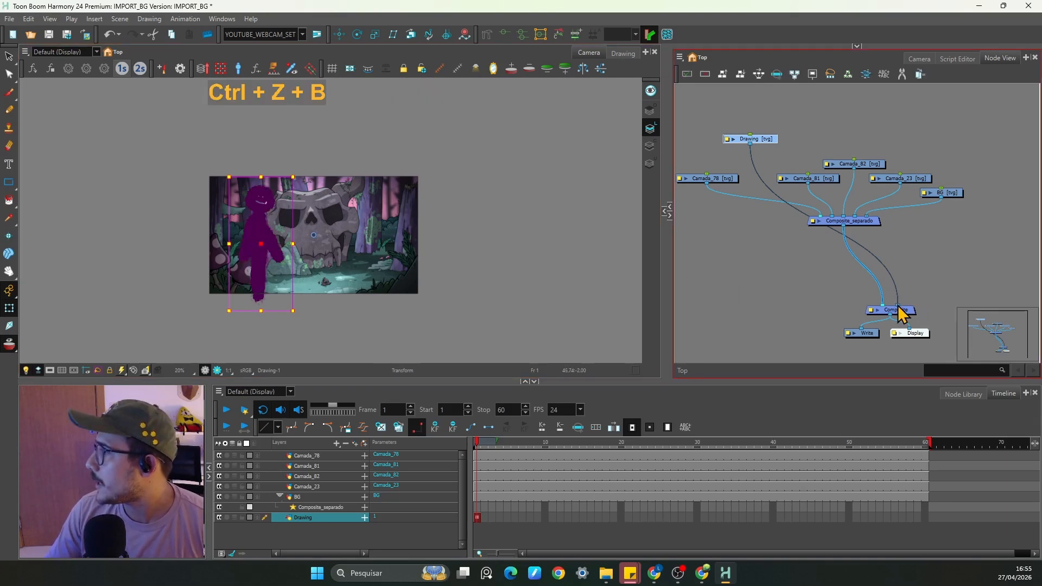
- Reconnect the Drawing node to Composite_separado between Camada_78 and Camada_81, and move the character behind the right foreground foliage
mouse_move(897, 307)
mouse_down()
mouse_move(867, 244)
mouse_move(828, 215)
mouse_up()
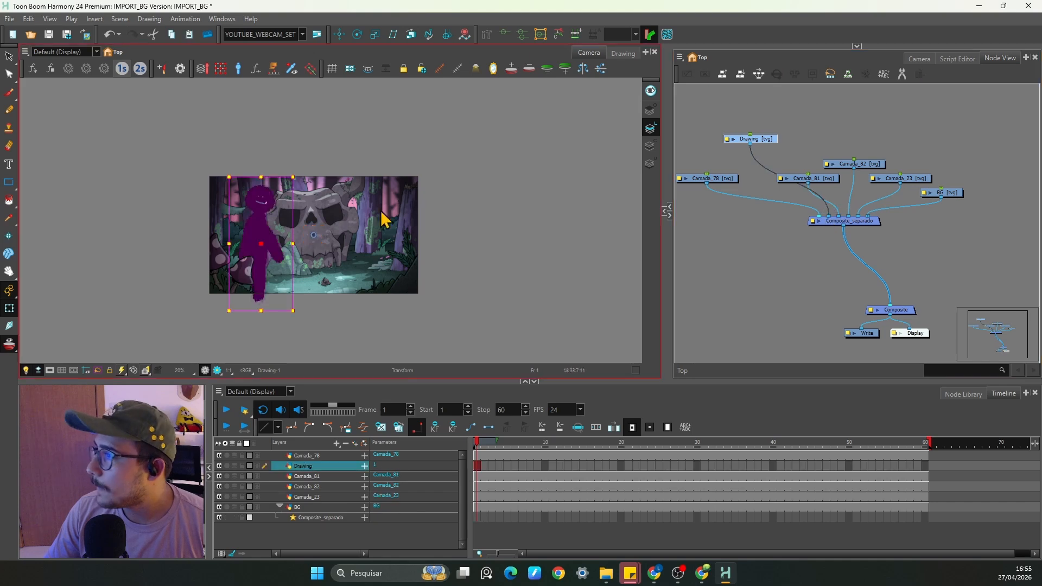
scroll(299, 205, up, 3)
scroll(298, 205, down, 2)
scroll(299, 206, up, 2)
mouse_move(293, 255)
mouse_down()
mouse_move(187, 291)
mouse_move(583, 265)
mouse_up()
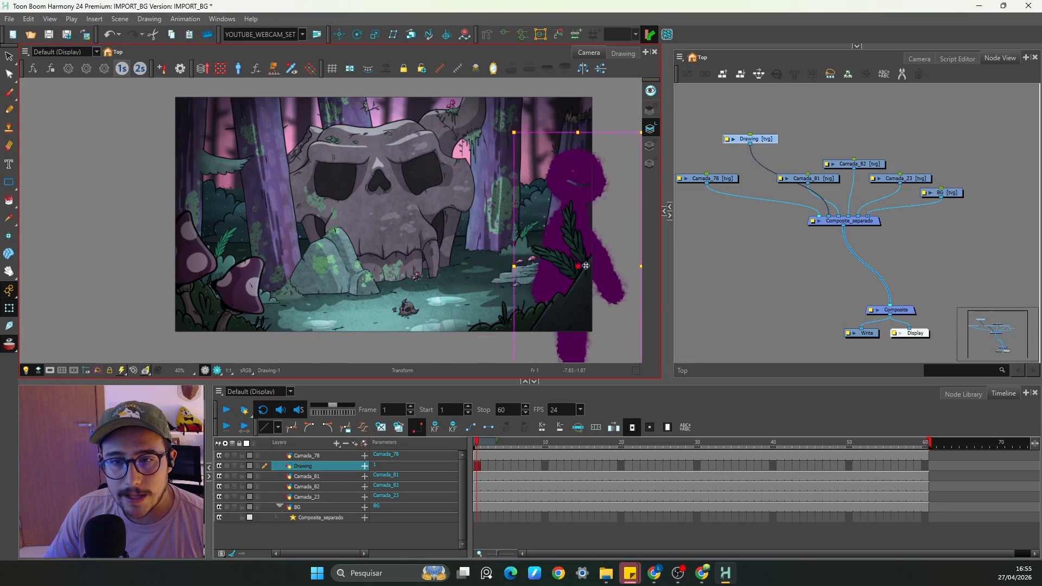
scroll(586, 255, up, 4)
scroll(802, 209, down, 2)
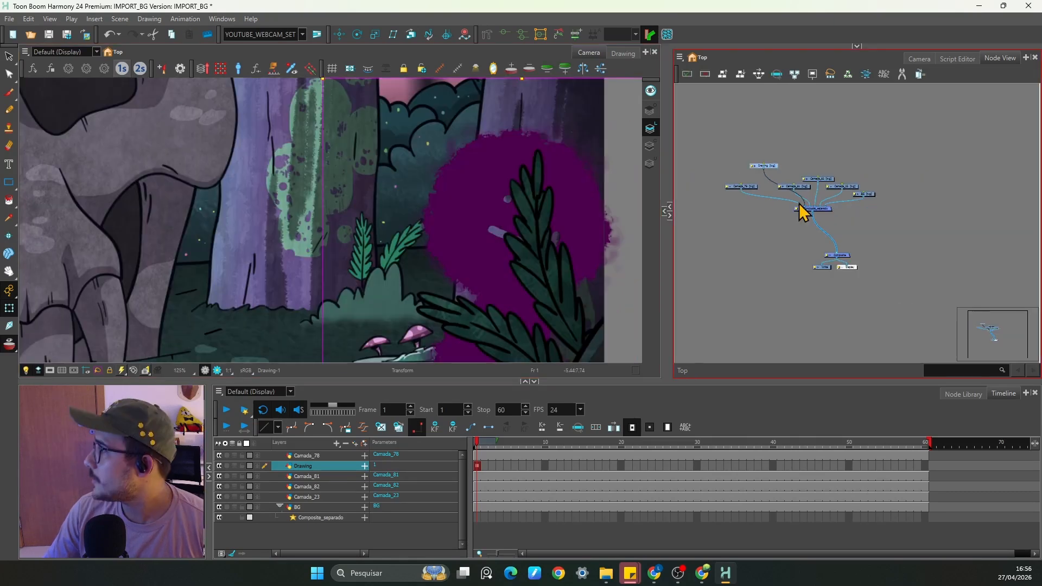
- Reorder the Drawing node's connection in Composite_separado so it sits between Camada_82 and Camada_23
click(817, 208)
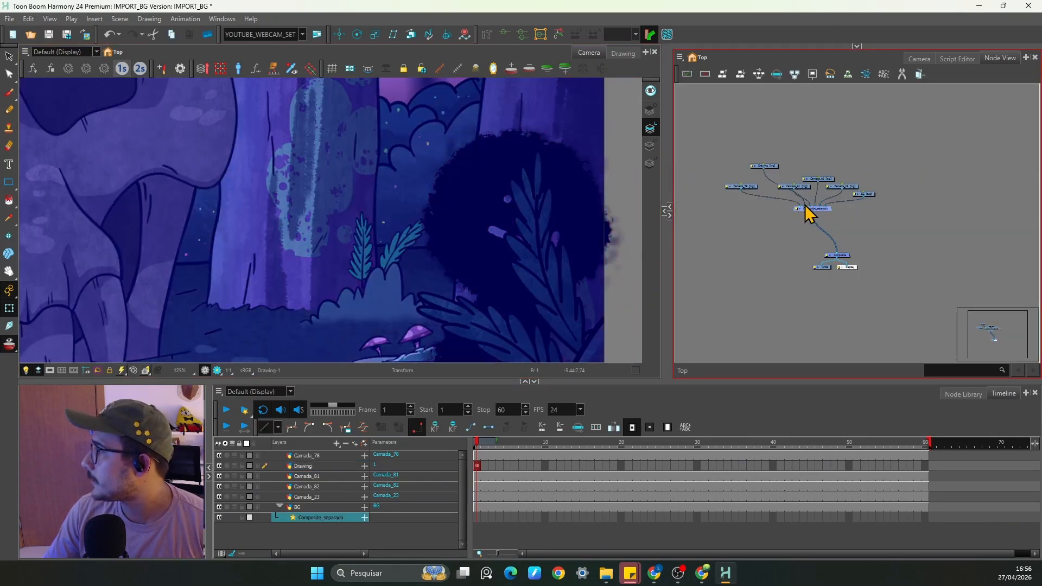
key(ctrl+z)
scroll(750, 151, up, 2)
click(773, 162)
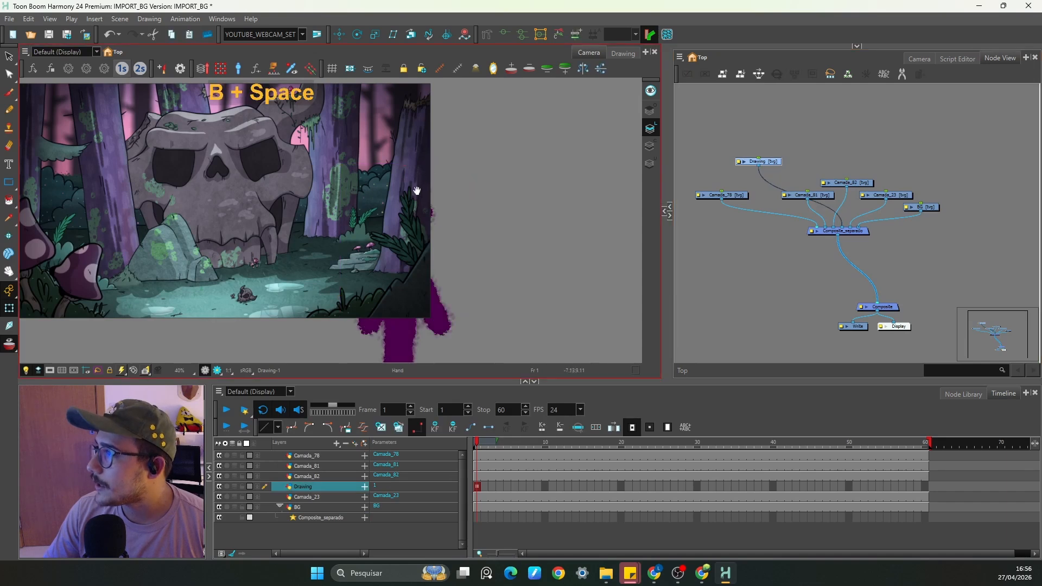
- Scale the character down and place it behind the main scenery, in the gap between the trees right of the skull
mouse_move(411, 289)
mouse_down()
mouse_move(455, 308)
mouse_move(488, 238)
mouse_move(537, 188)
mouse_up()
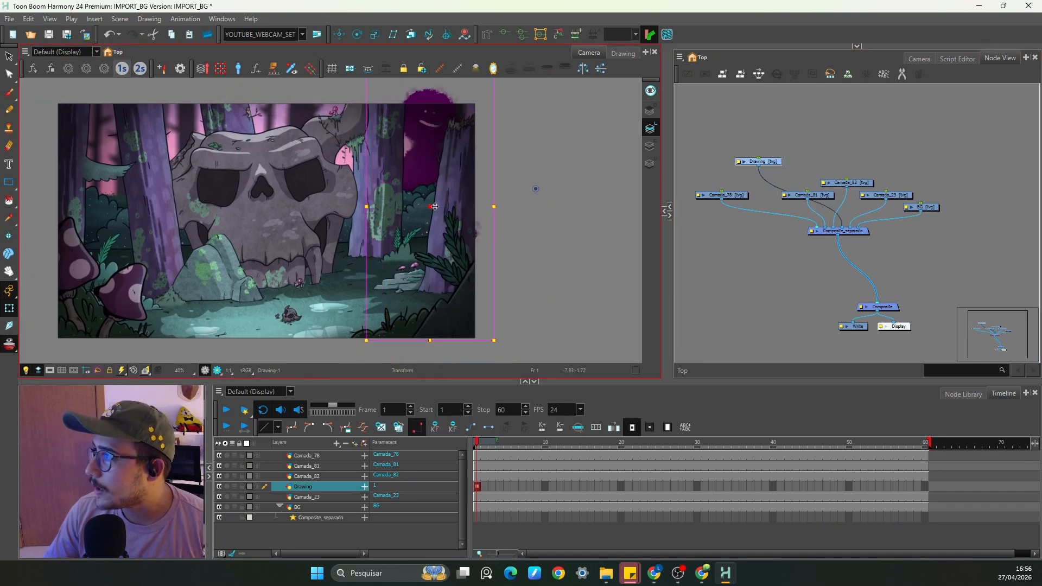
scroll(521, 179, down, 3)
key(shift+b)
drag(480, 108, 481, 163)
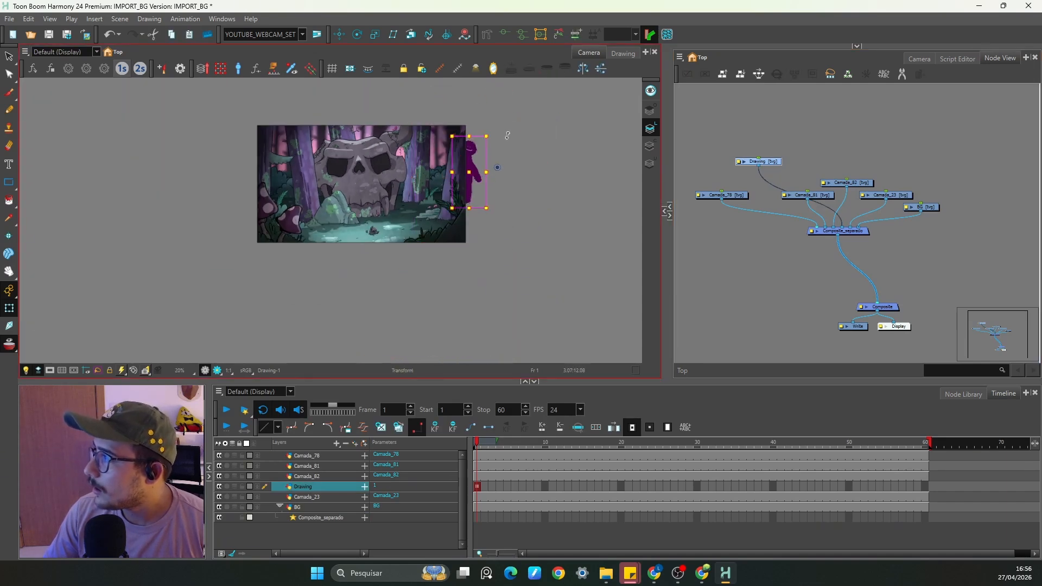
scroll(481, 139, up, 3)
mouse_move(460, 205)
mouse_down()
mouse_move(202, 184)
mouse_move(399, 196)
mouse_up()
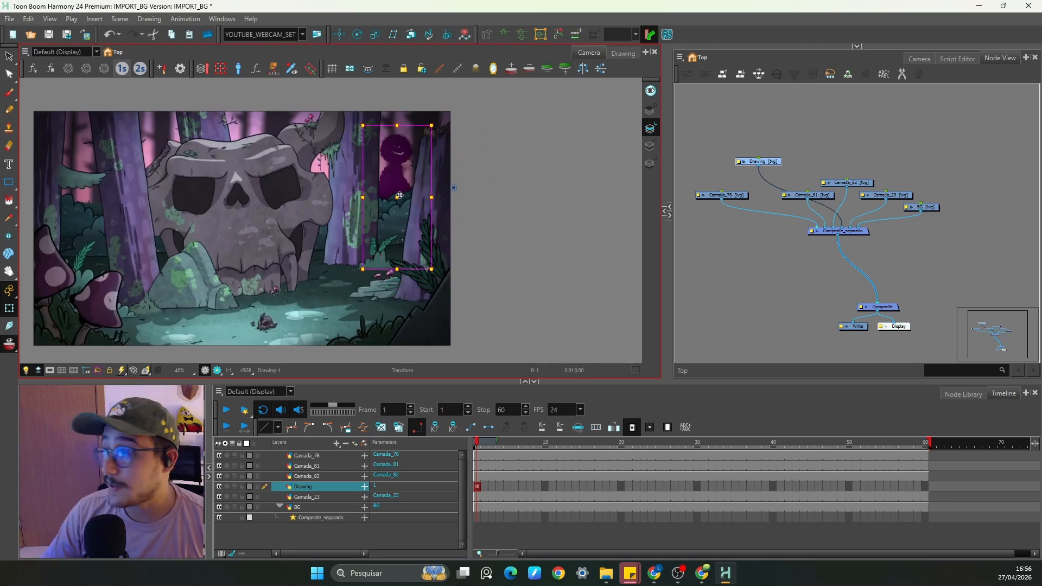